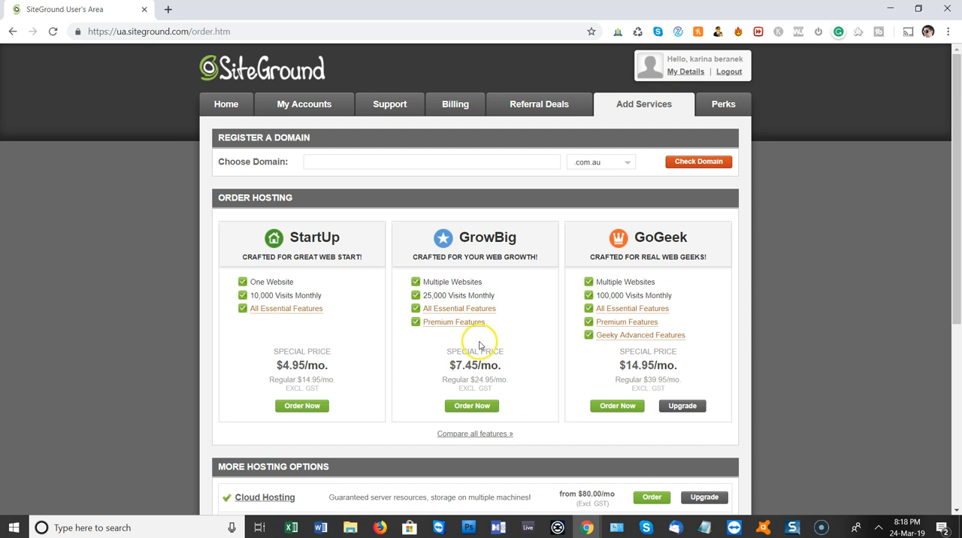
# Review the GrowBig plan's essential features and the additional hosting options and order extras
pyautogui.moveTo(462, 309)
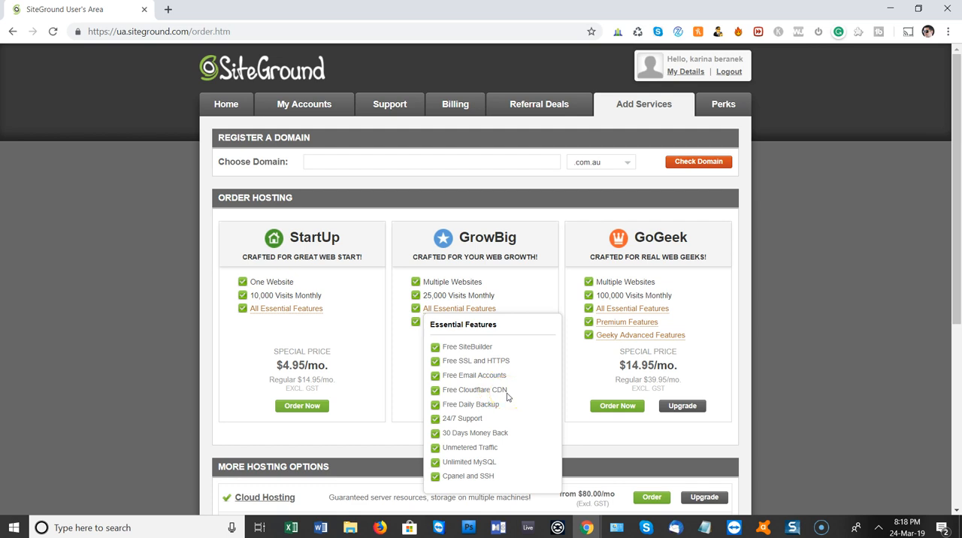
pyautogui.click(492, 417)
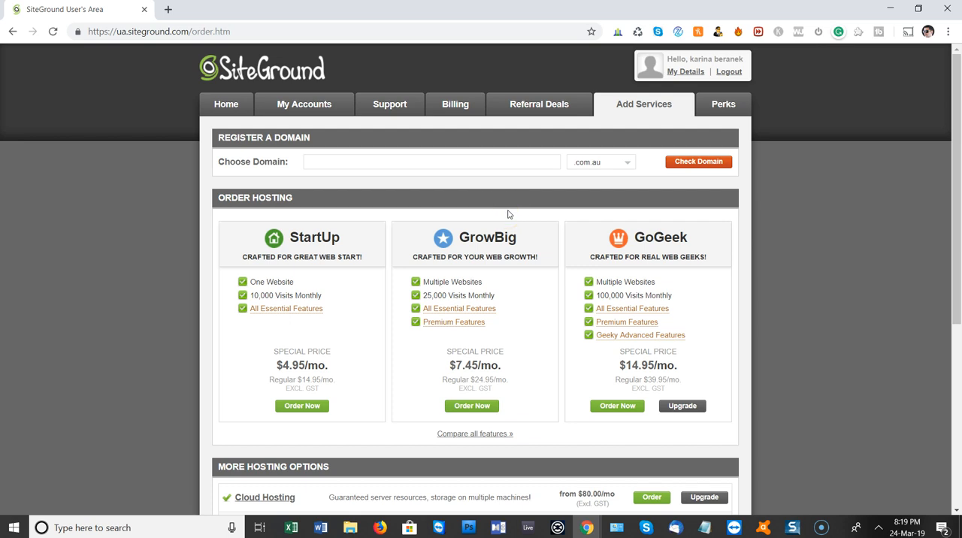
pyautogui.scroll(-2, 508, 214)
pyautogui.scroll(-2, 508, 210)
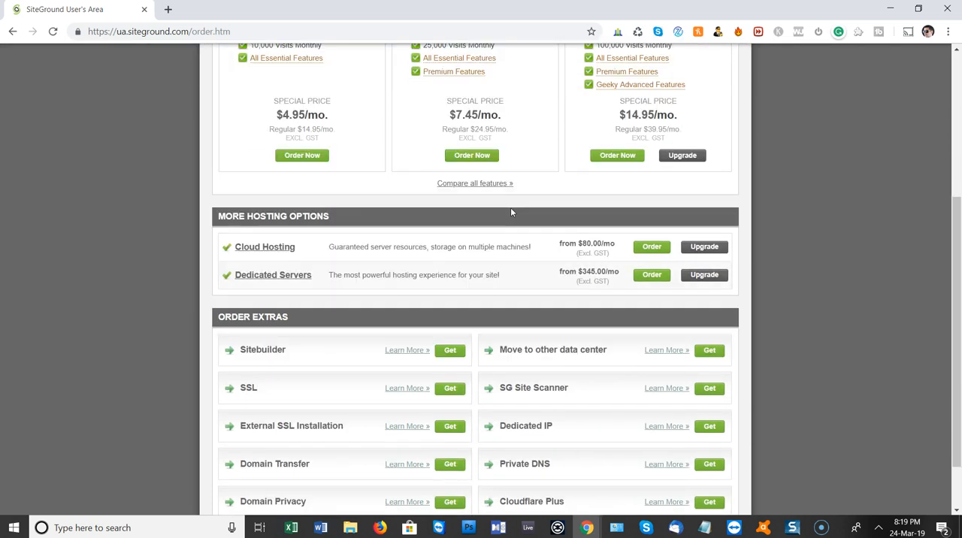
pyautogui.scroll(-1, 510, 207)
pyautogui.scroll(-1, 510, 212)
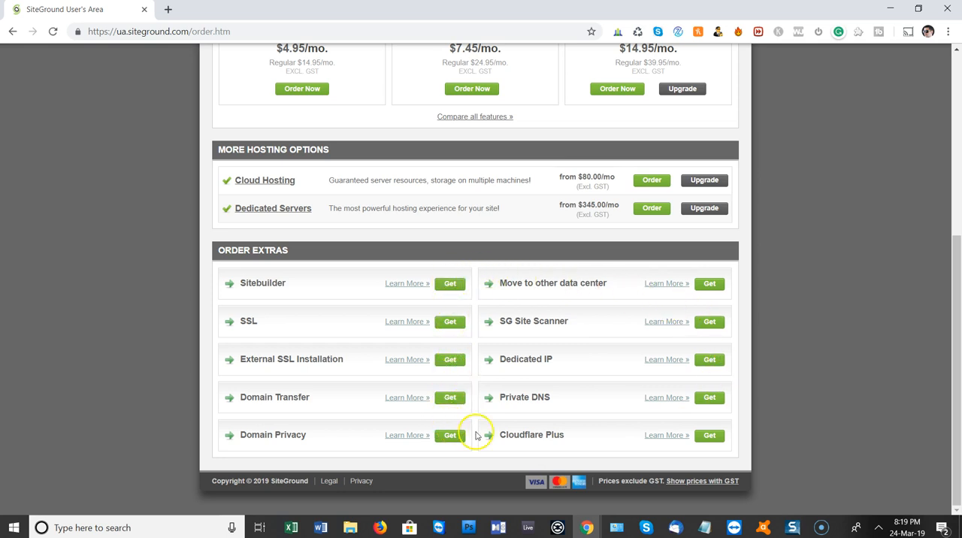
# Open the details of the Sitebuilder extra and review its plan comparison
pyautogui.click(413, 285)
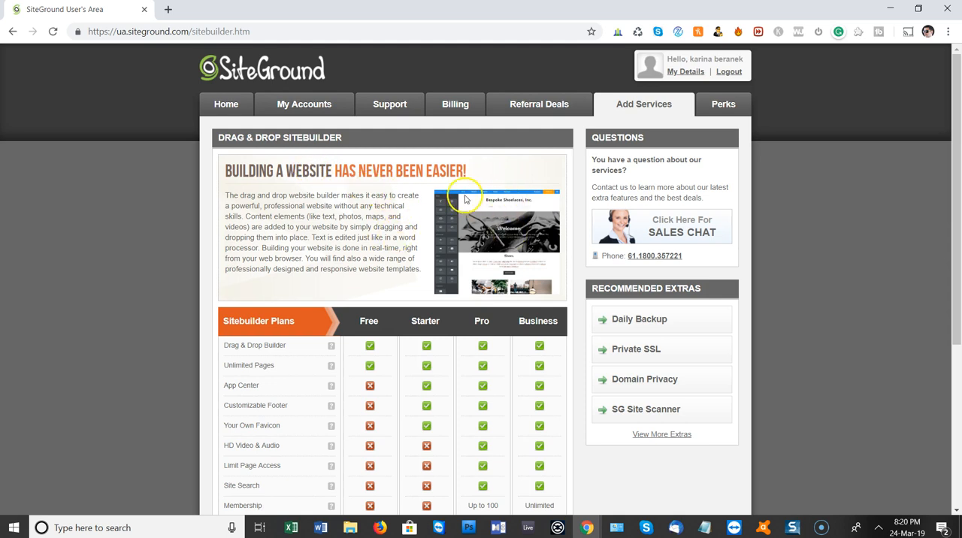
pyautogui.scroll(-4, 307, 332)
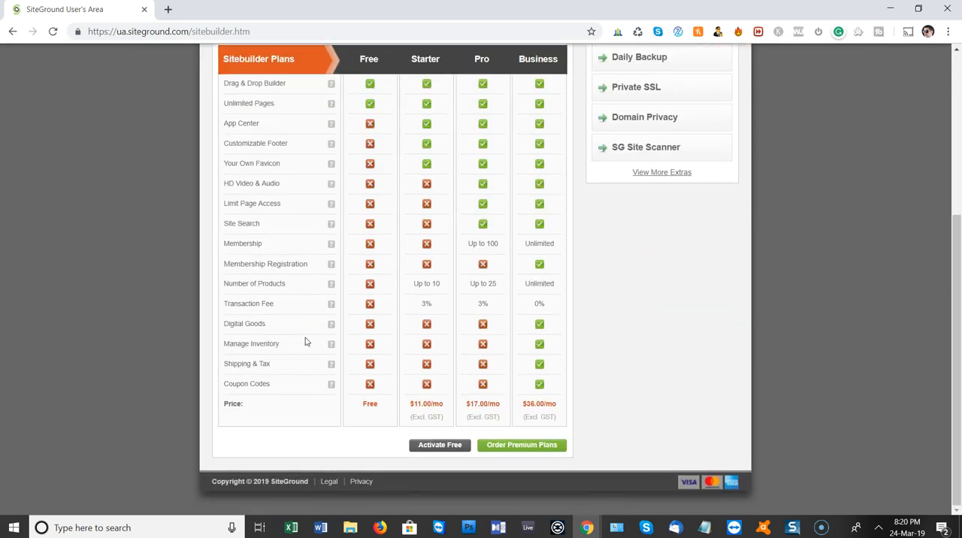
pyautogui.scroll(4, 305, 342)
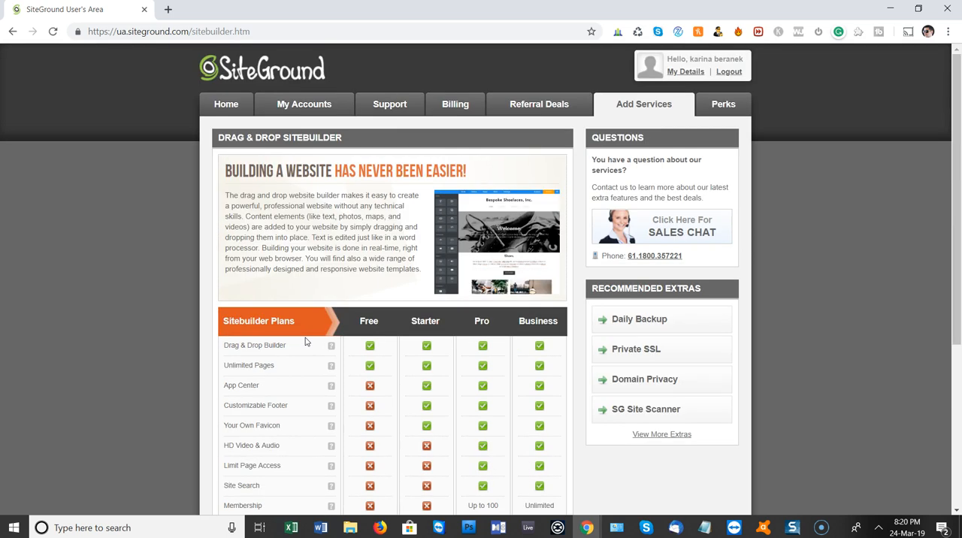
# Open cPanel for the sunnycoastdjs.com.au hosting account with secure access, remembering the selection so the access message is not shown again
pyautogui.click(317, 107)
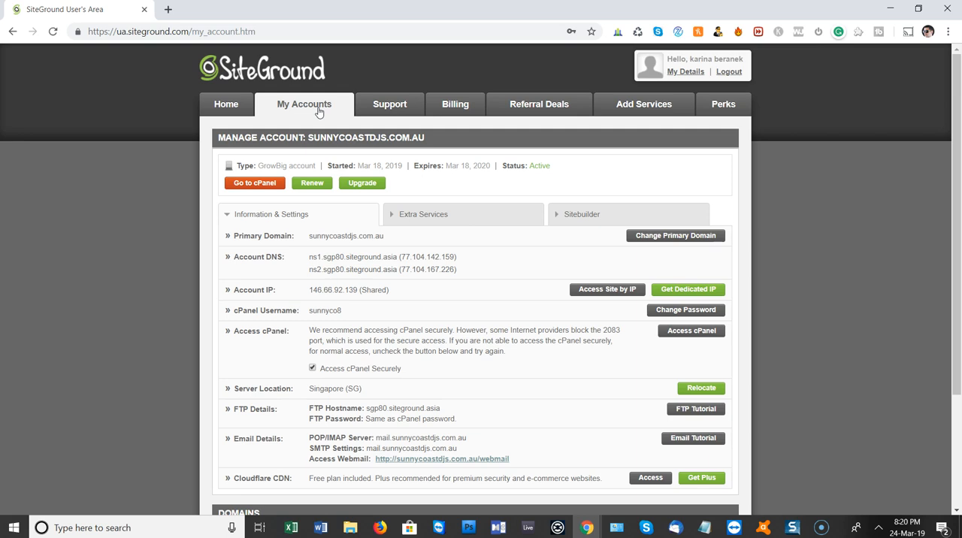
pyautogui.click(248, 184)
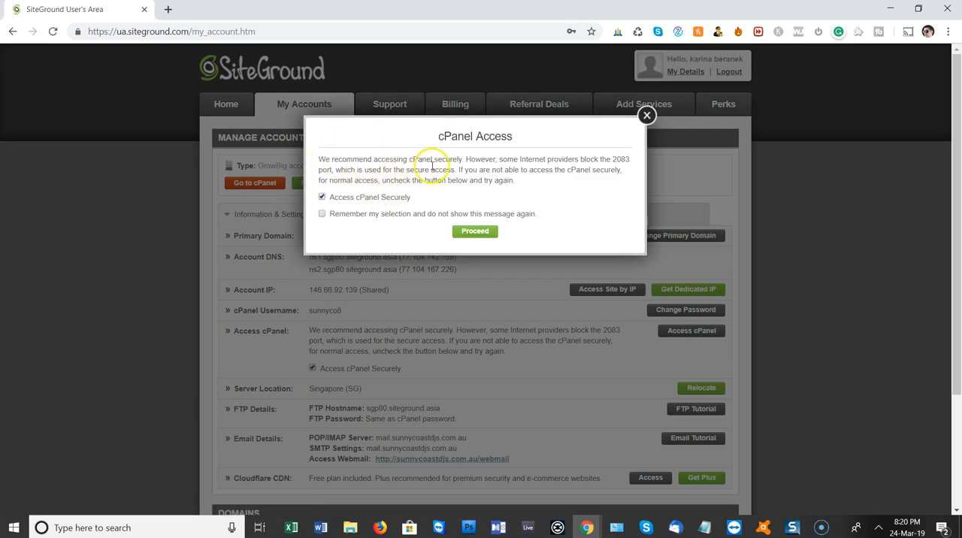
pyautogui.click(444, 215)
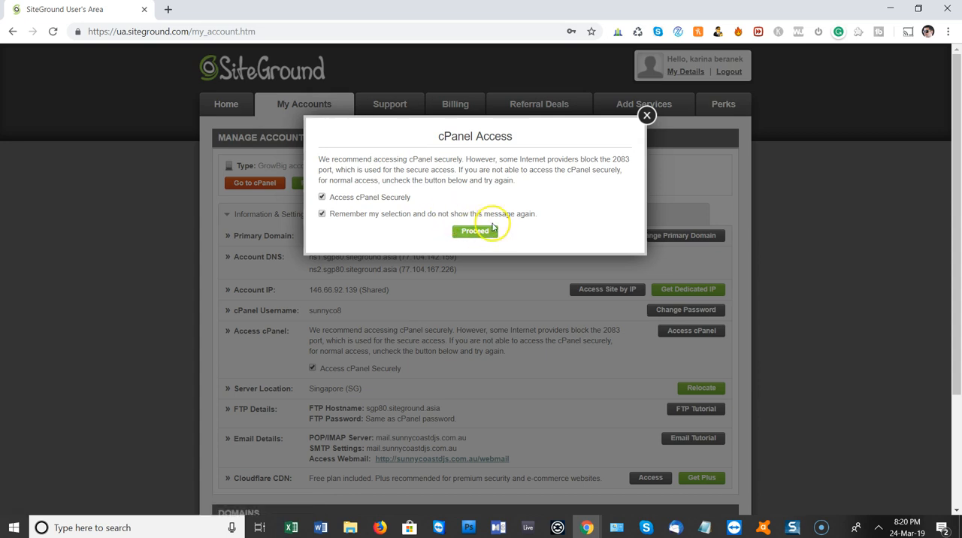
pyautogui.click(443, 236)
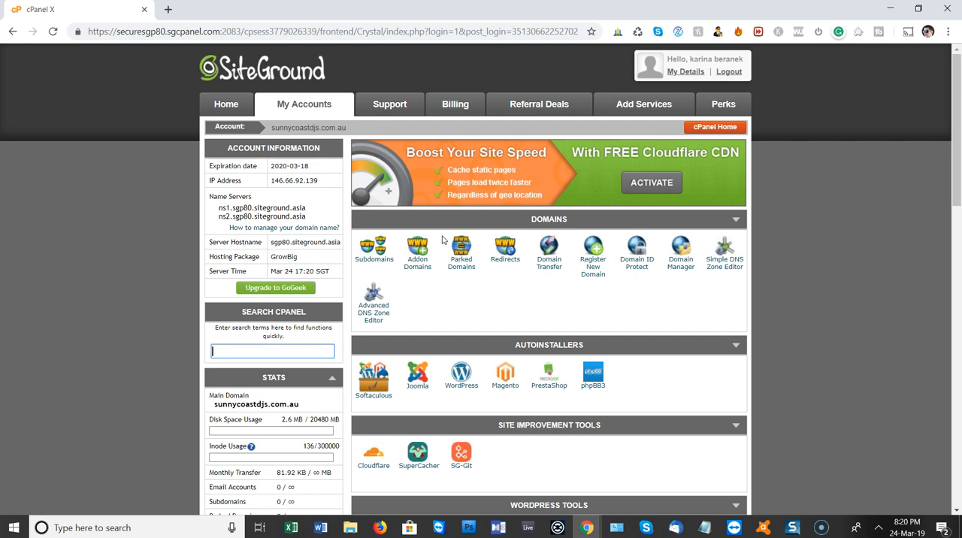
# Find WordPress among the cPanel autoinstallers and open its installation form
pyautogui.scroll(-1, 504, 239)
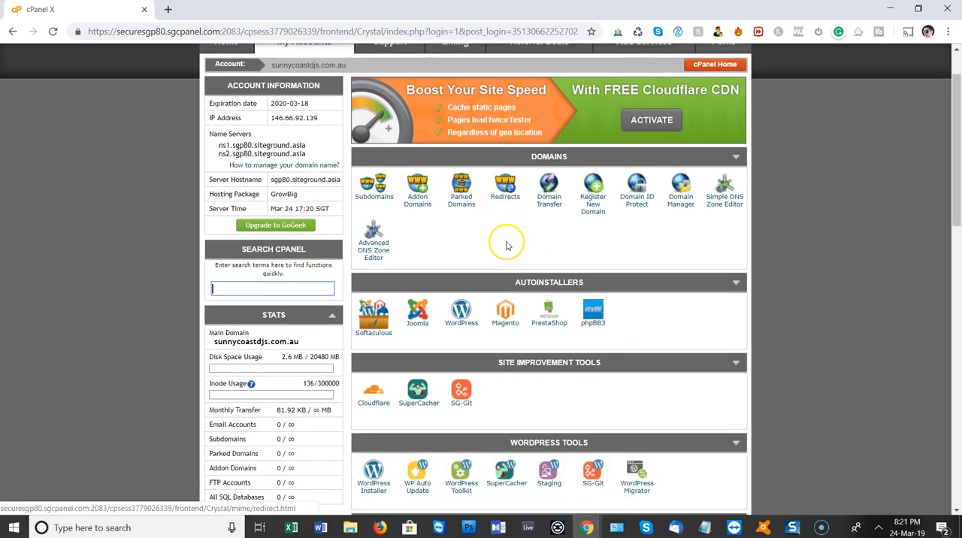
pyautogui.scroll(-1, 506, 247)
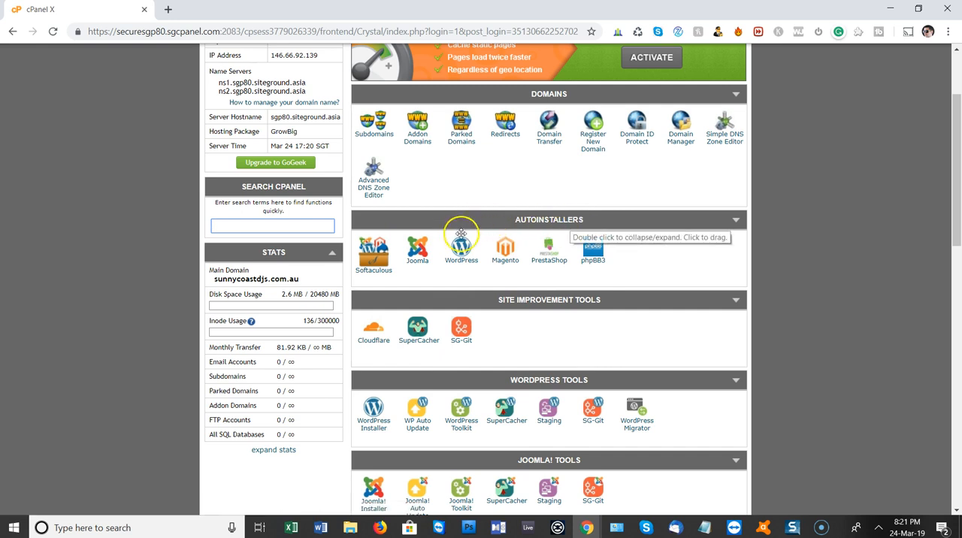
pyautogui.click(406, 242)
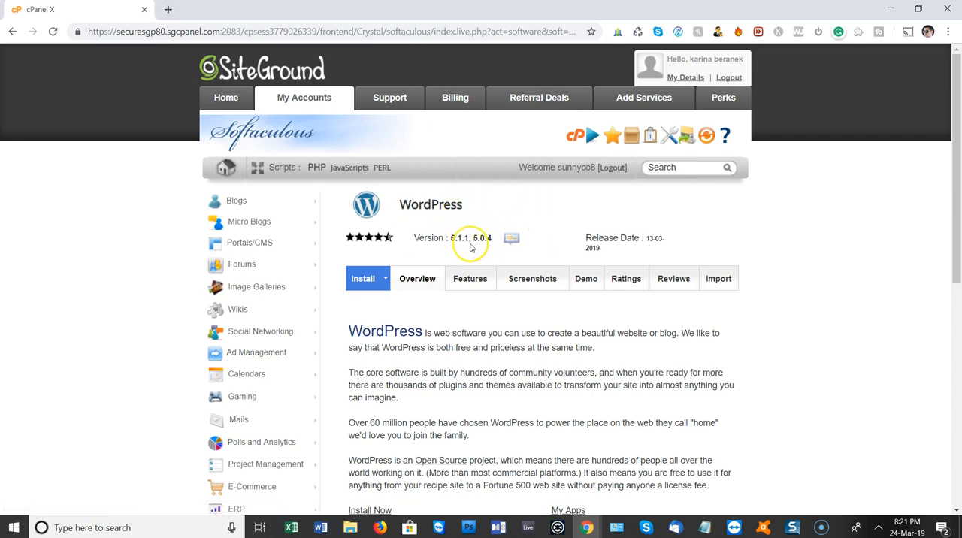
pyautogui.scroll(-3, 470, 247)
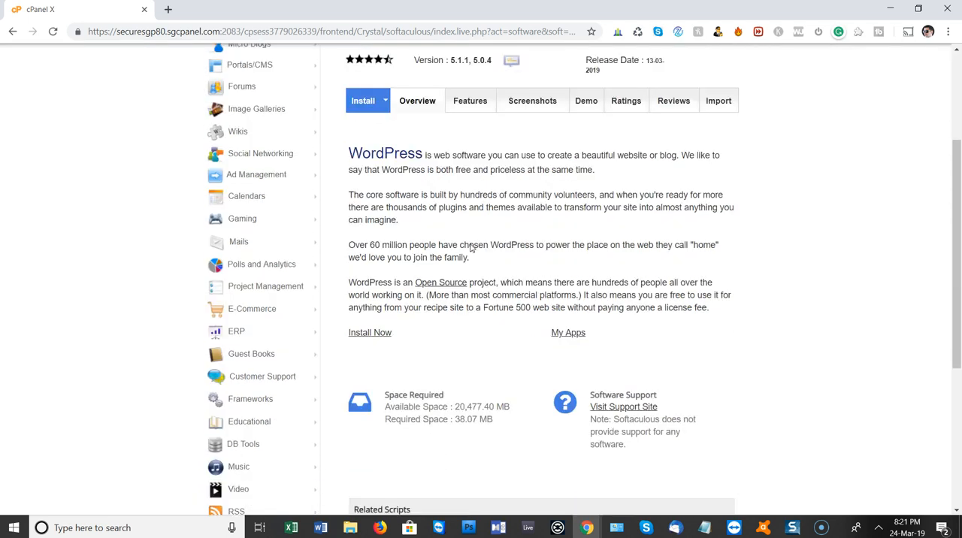
pyautogui.scroll(-1, 470, 245)
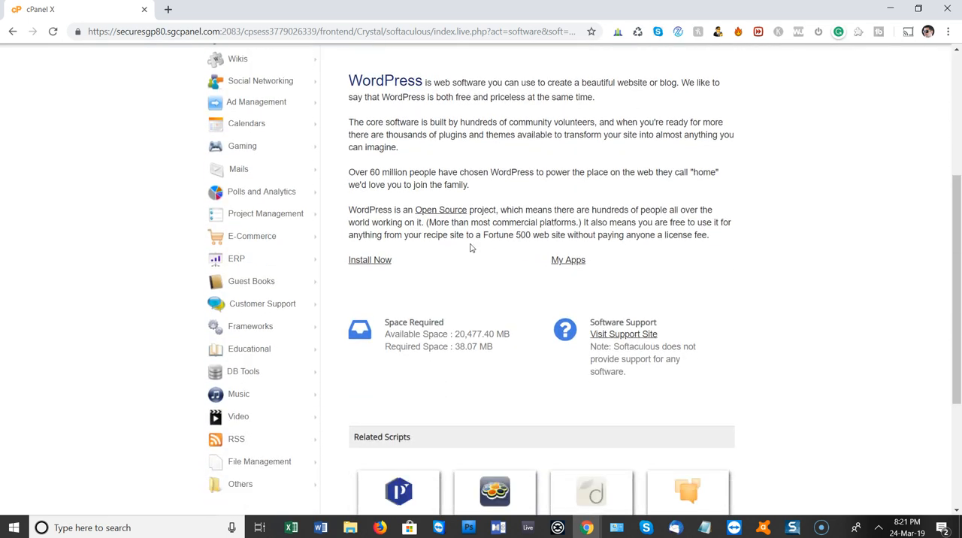
pyautogui.click(377, 261)
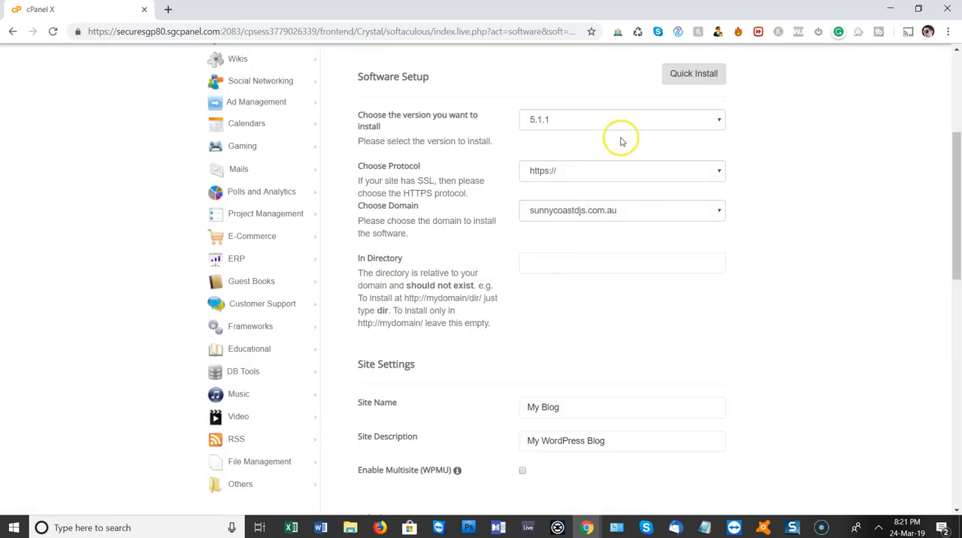
pyautogui.scroll(1, 571, 146)
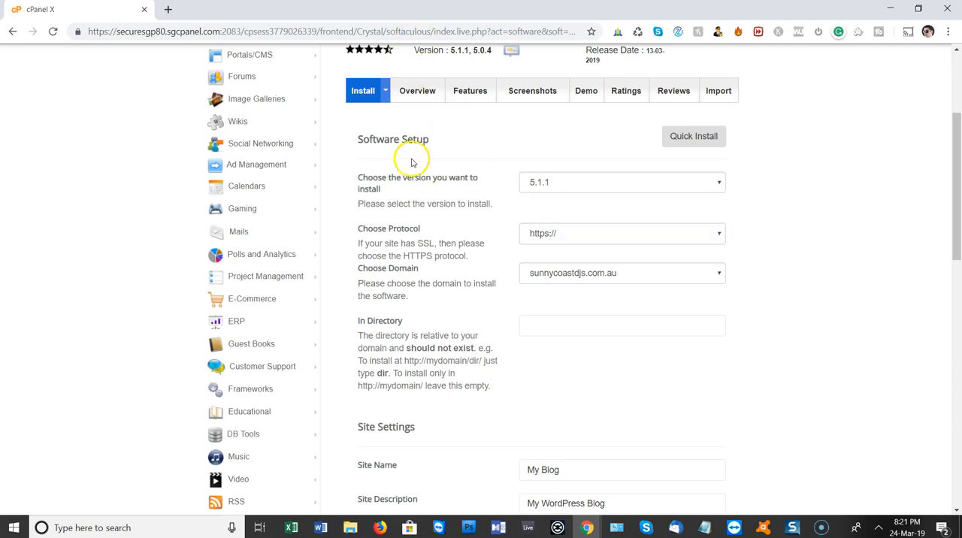
pyautogui.click(562, 187)
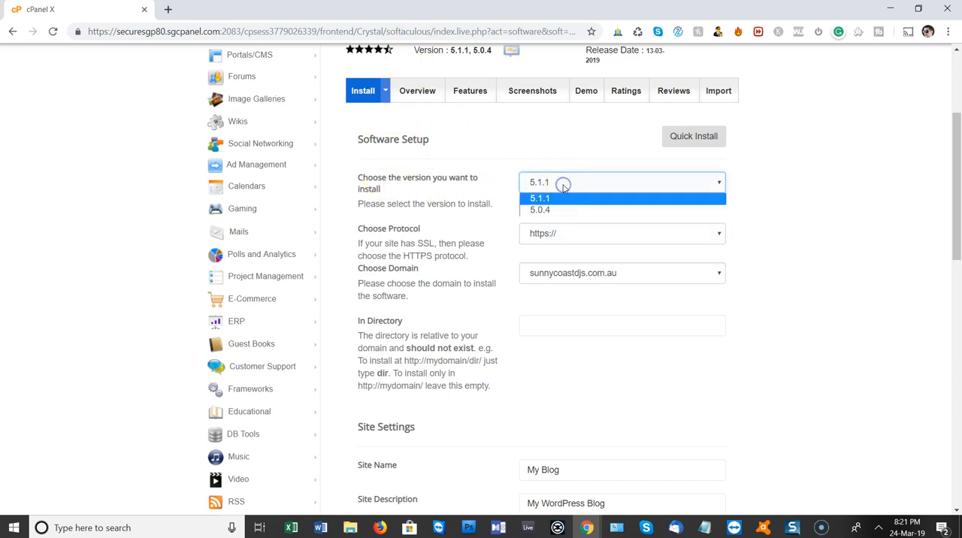
pyautogui.click(563, 188)
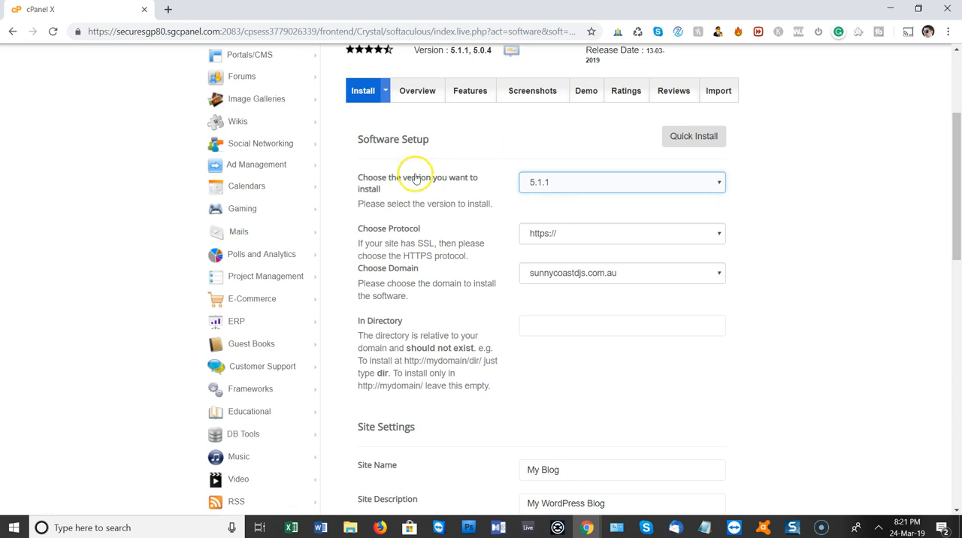
pyautogui.click(573, 235)
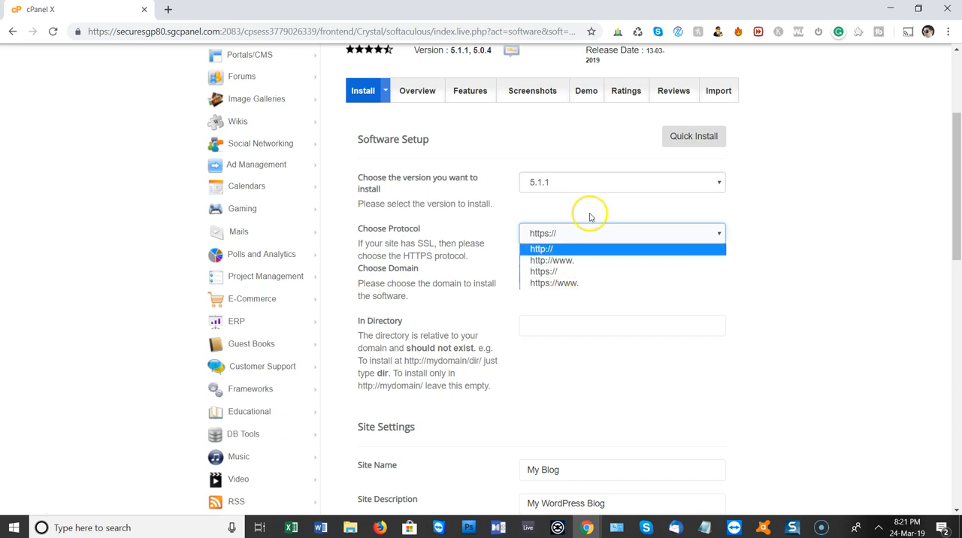
pyautogui.click(588, 276)
pyautogui.click(604, 184)
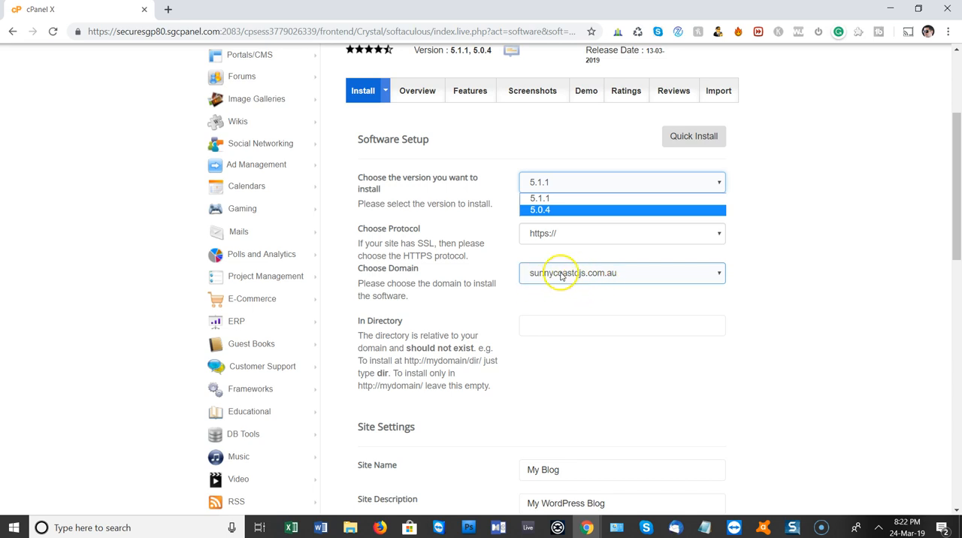
pyautogui.click(556, 234)
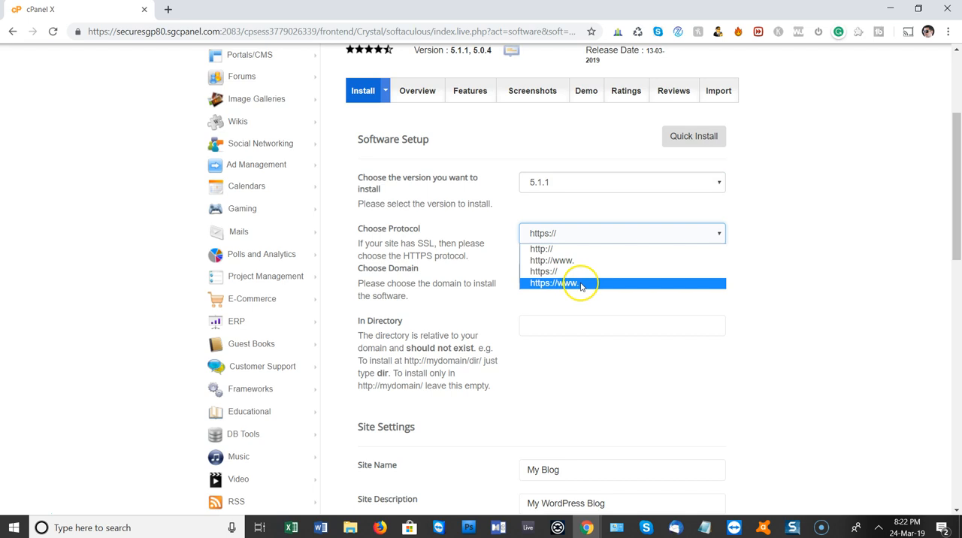
pyautogui.click(502, 262)
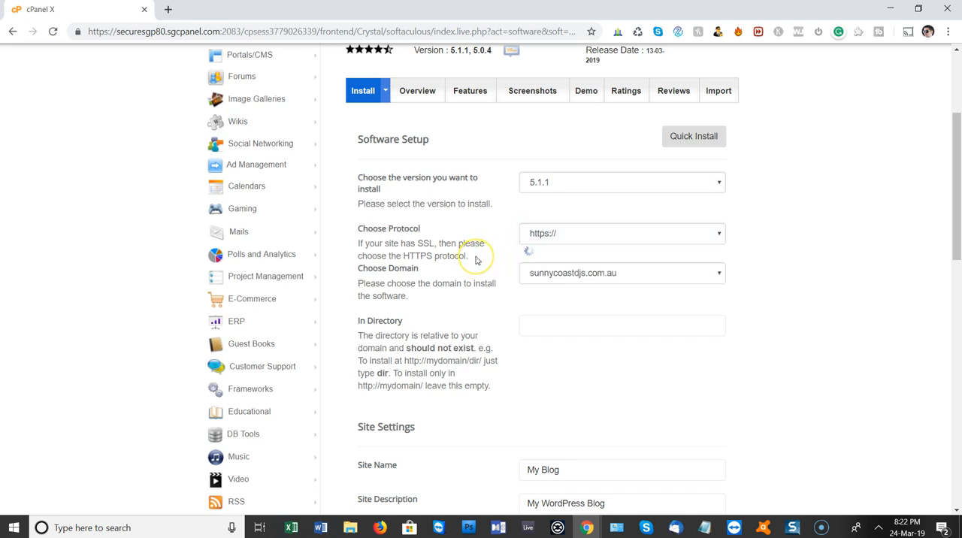
# Leave the installation directory empty so WordPress installs directly on the domain
pyautogui.scroll(-1, 501, 255)
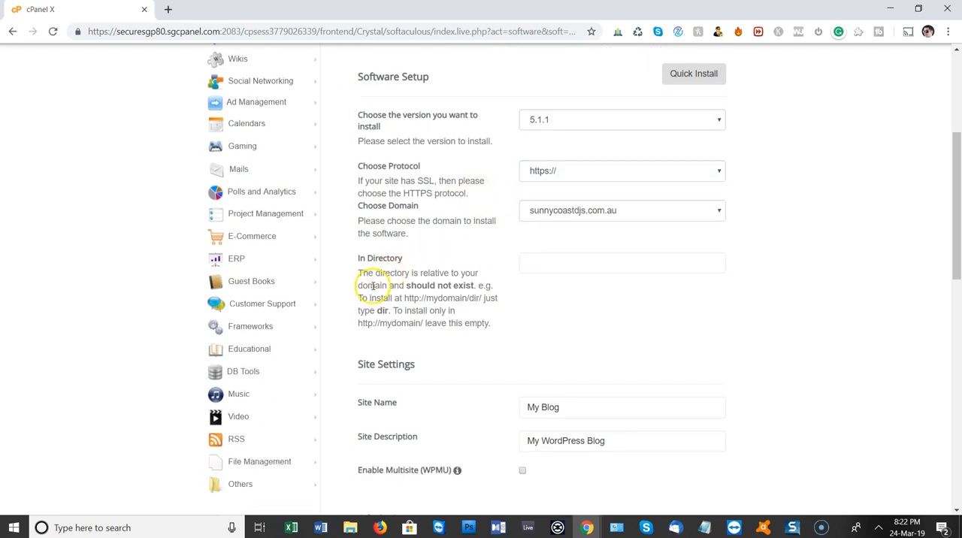
pyautogui.scroll(-1, 367, 279)
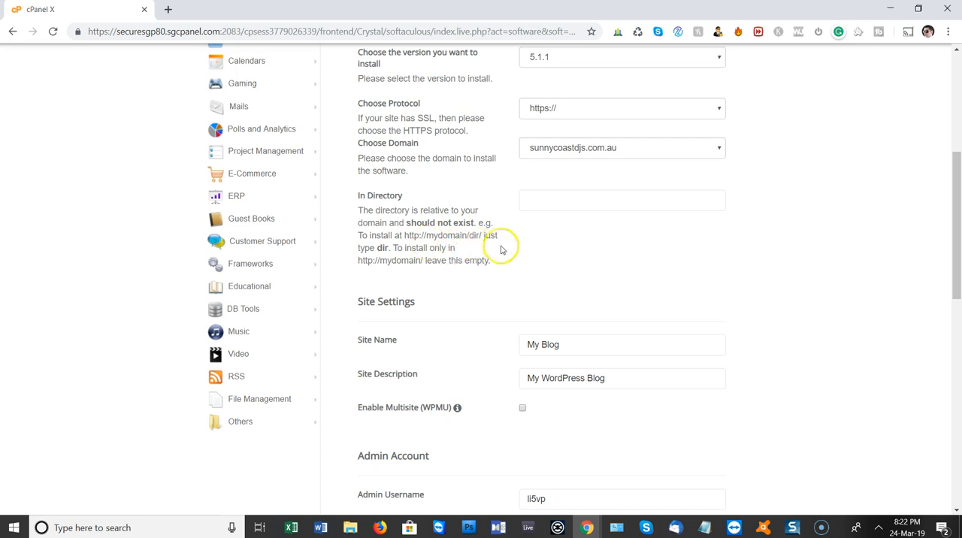
pyautogui.click(537, 199)
# Set the site name to "Sunny Coast DJs" and the site description to "Mobile DJ Hire"
pyautogui.scroll(-2, 406, 300)
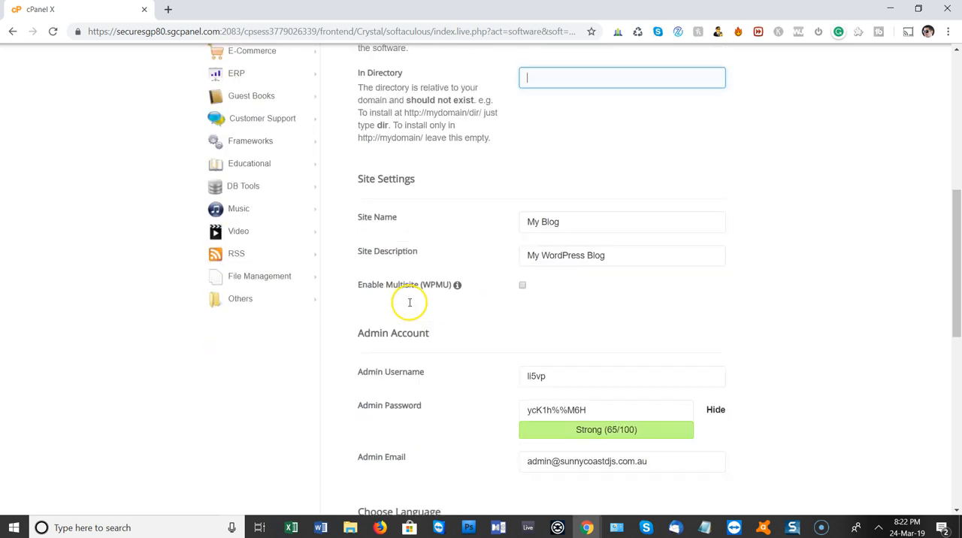
pyautogui.moveTo(623, 219); pyautogui.dragTo(427, 207)
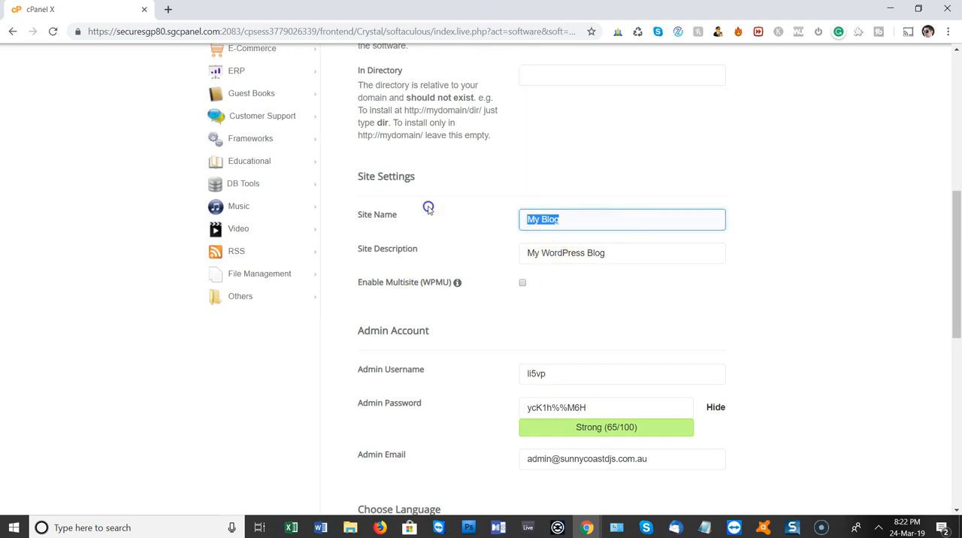
pyautogui.write('Sunny Coast DJs')
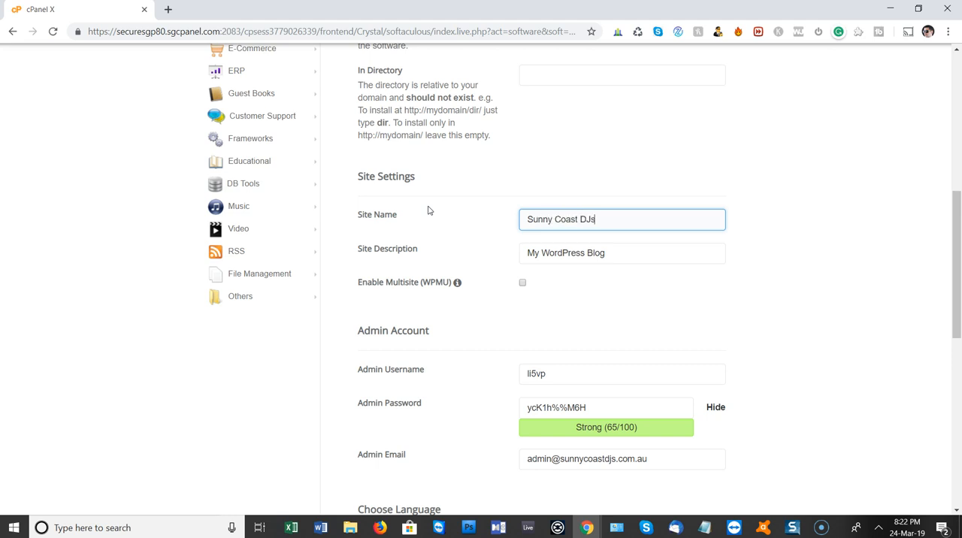
pyautogui.moveTo(629, 251); pyautogui.dragTo(413, 208)
pyautogui.write('Mobile DJ Hire')
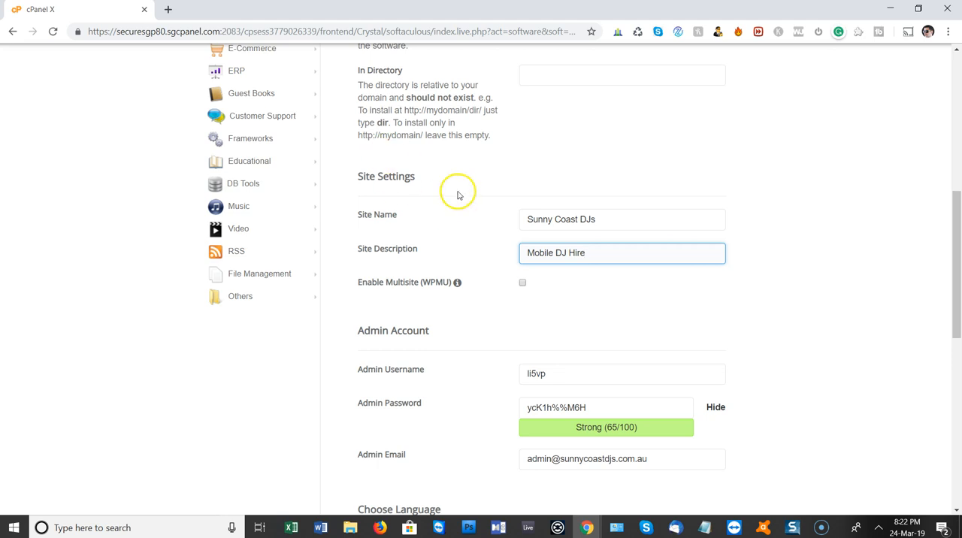
# Replace the suggested admin username with the administrator's first name
pyautogui.scroll(-1, 501, 237)
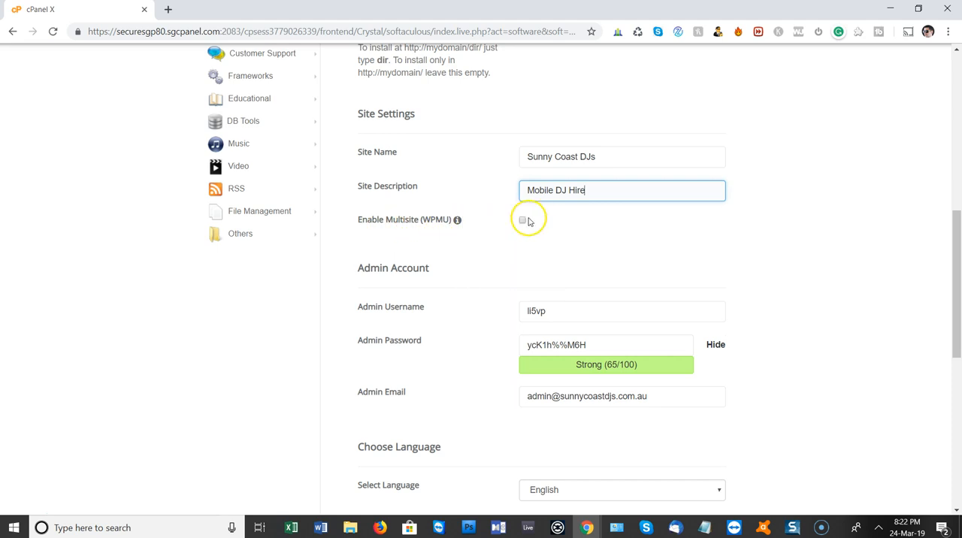
pyautogui.scroll(-1, 402, 244)
pyautogui.click(386, 252)
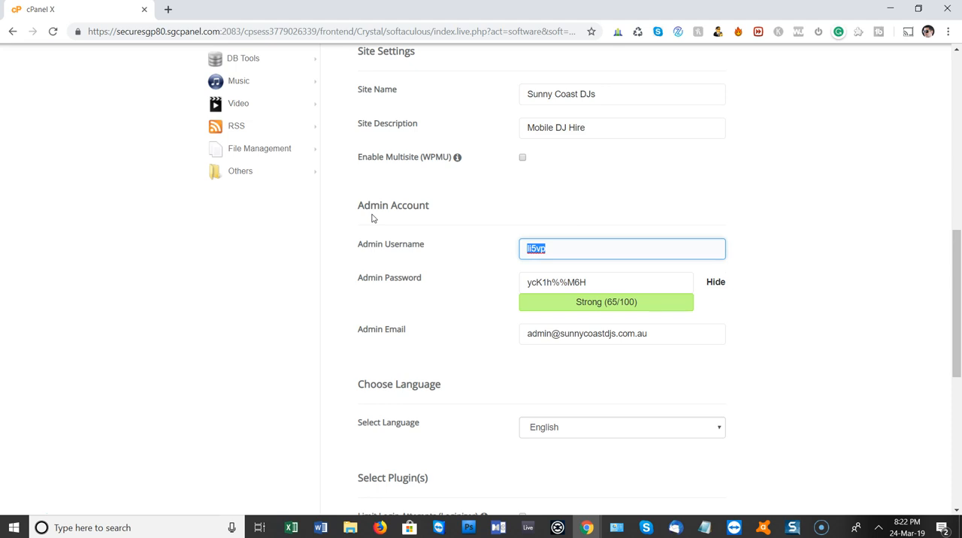
pyautogui.write('ad')
pyautogui.press('Tab')
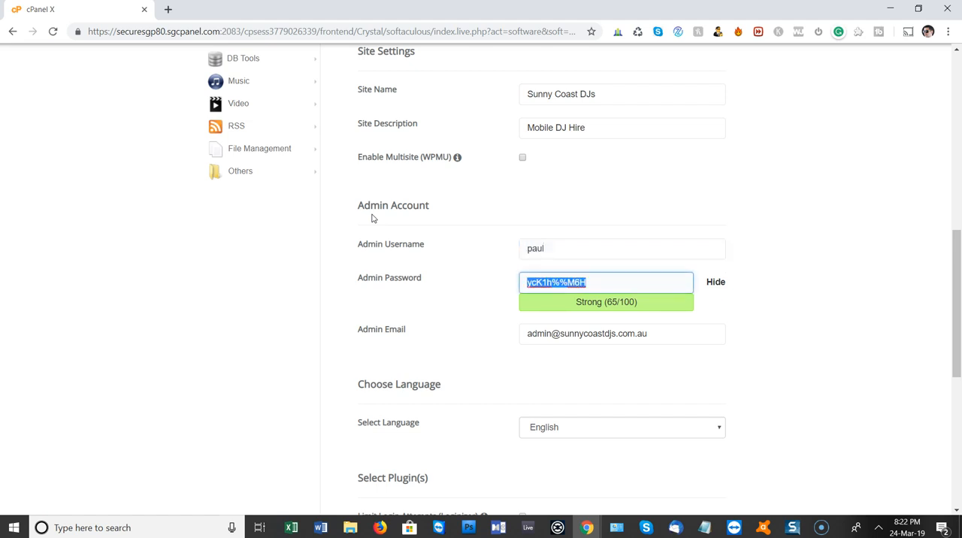
# Replace the suggested admin password with the administrator's own password
pyautogui.click(715, 283)
pyautogui.click(614, 281)
pyautogui.moveTo(614, 281); pyautogui.dragTo(445, 280)
pyautogui.write('••••••')
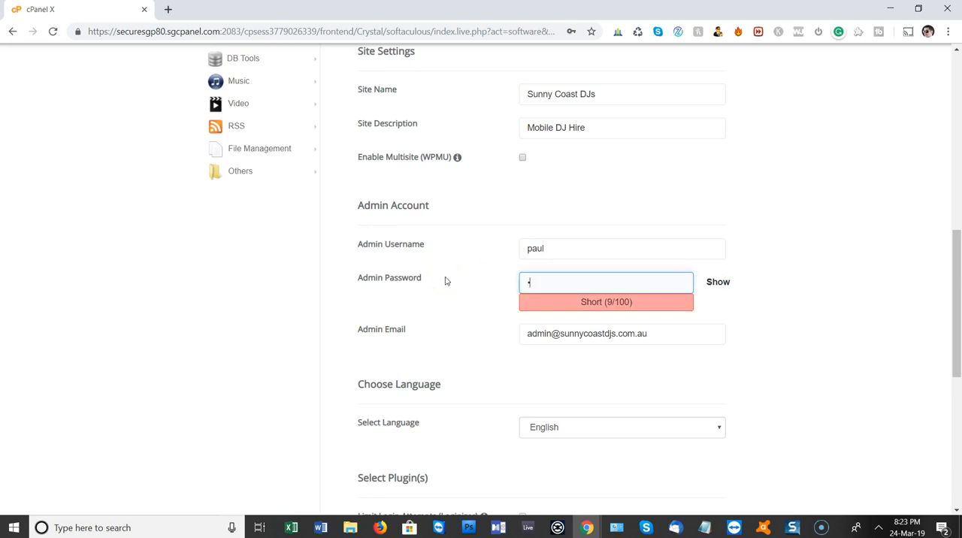
pyautogui.write('•••')
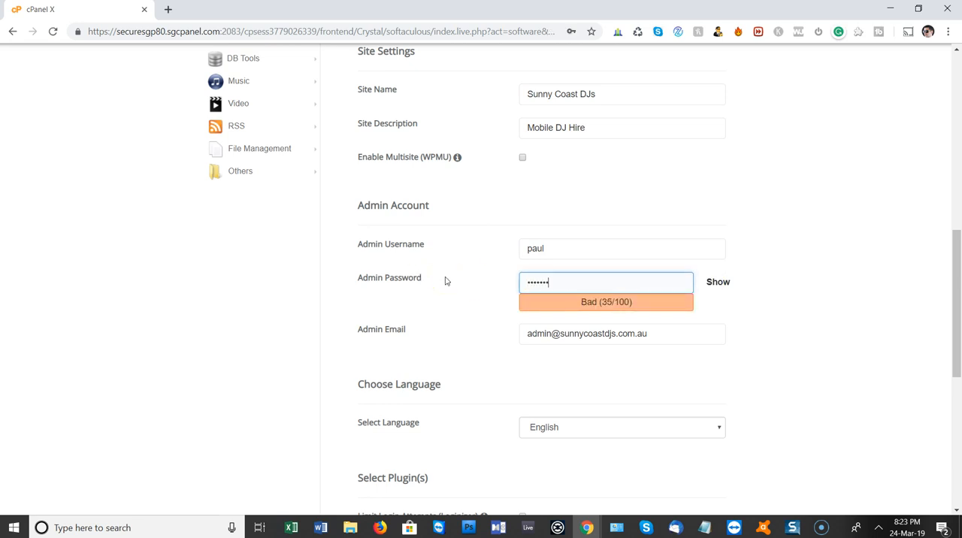
pyautogui.write('•')
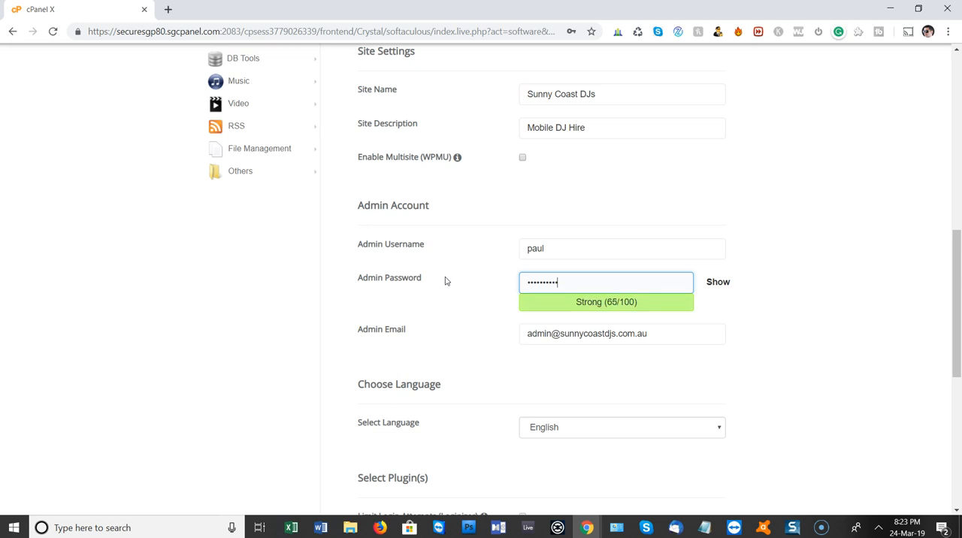
pyautogui.press('Tab')
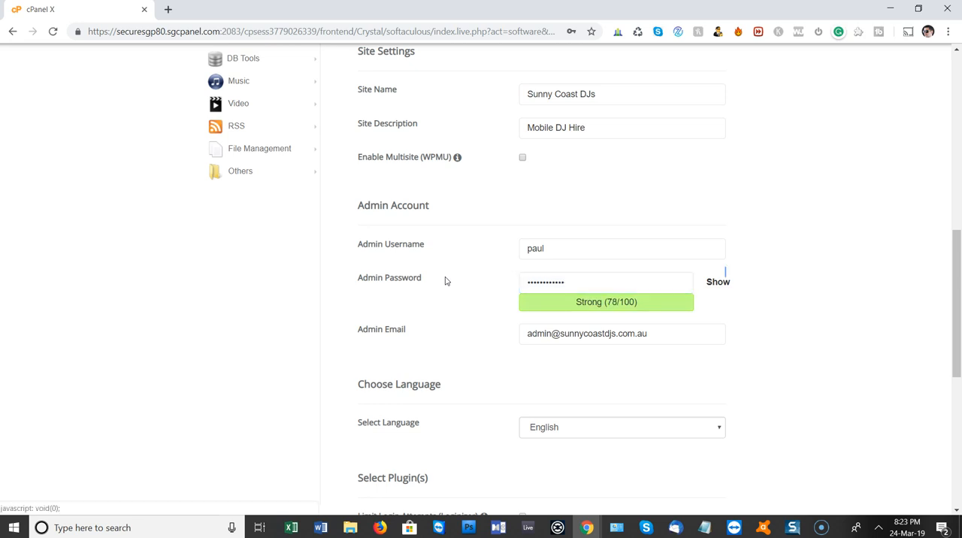
# Replace the suggested admin email with the administrator's own email address
pyautogui.scroll(-1, 494, 298)
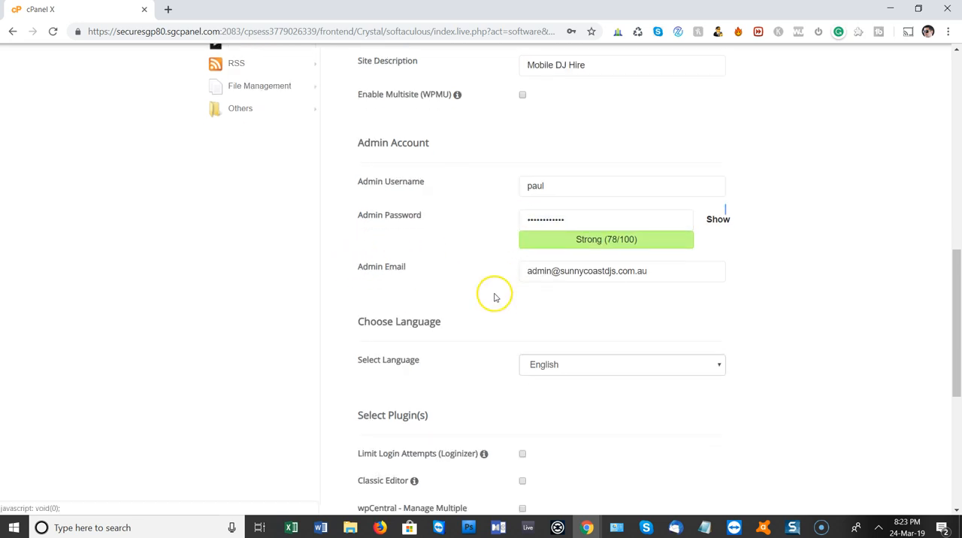
pyautogui.click(667, 270)
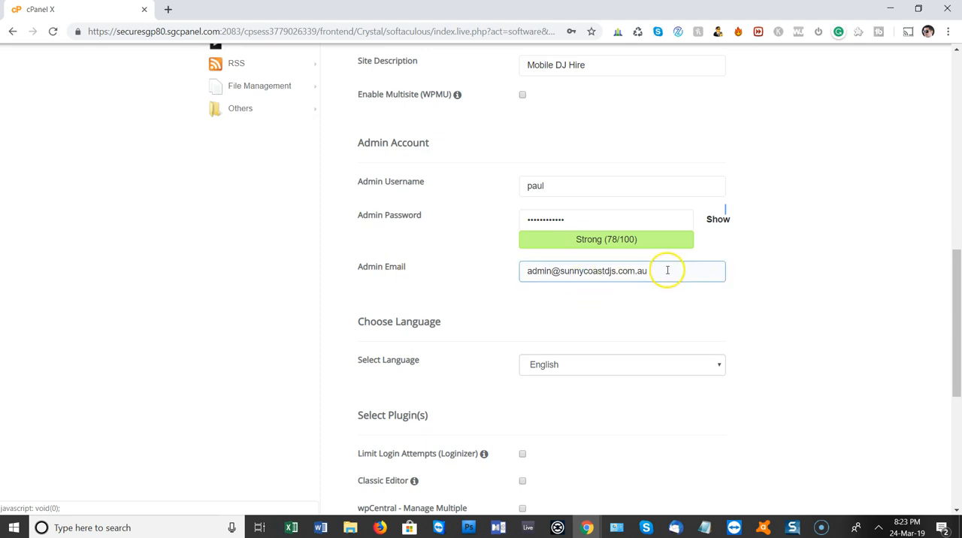
pyautogui.hotkey('ctrl', 'a')
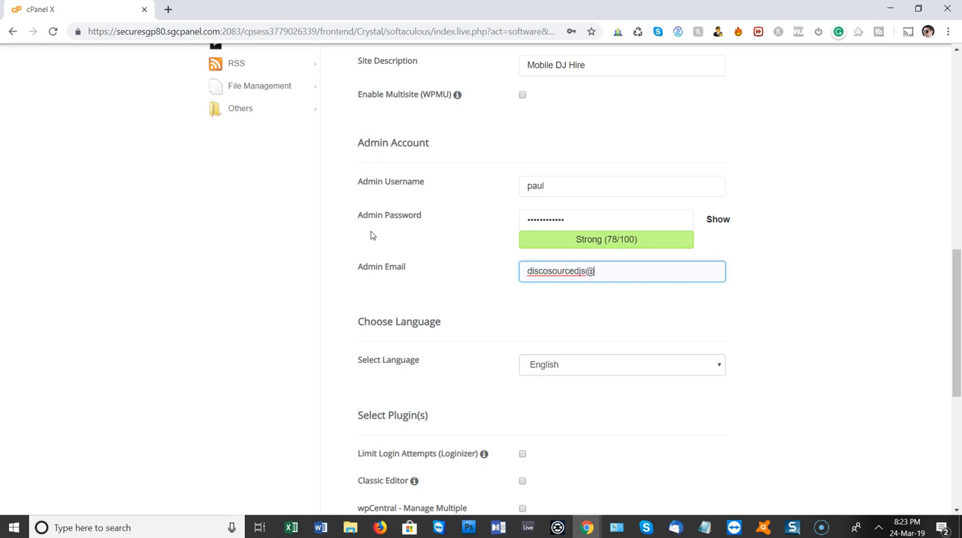
pyautogui.press('Tab')
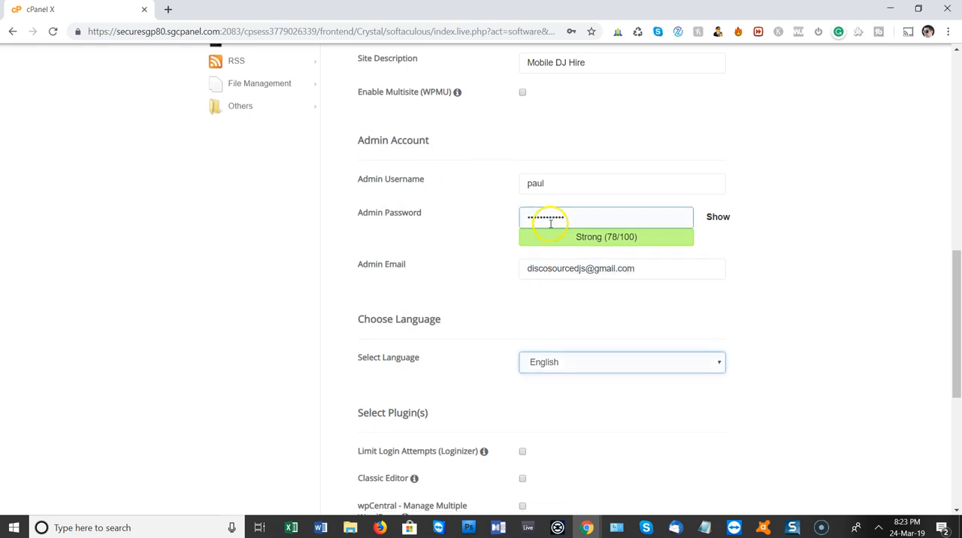
# Include the Classic Editor plugin in the installation and keep WordPress Starter enabled
pyautogui.scroll(-3, 548, 211)
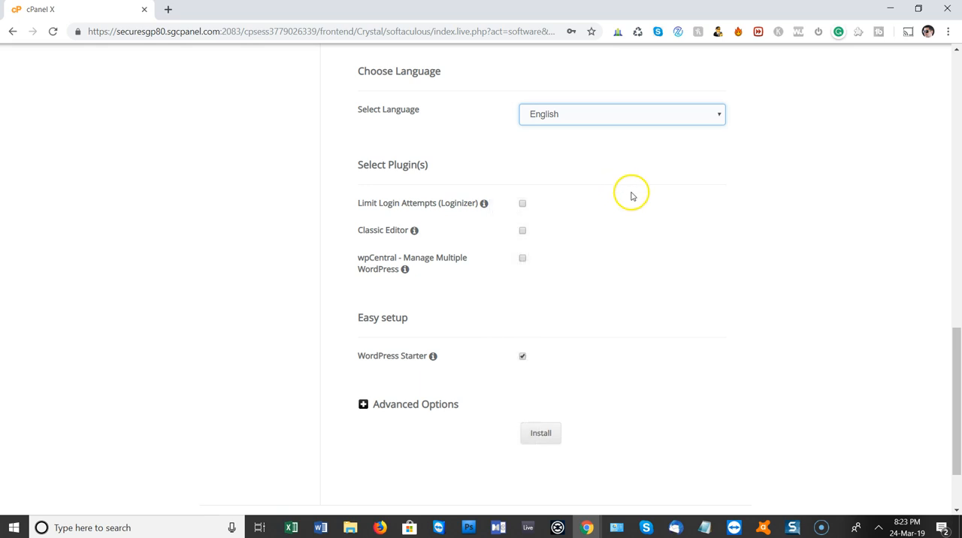
pyautogui.click(523, 230)
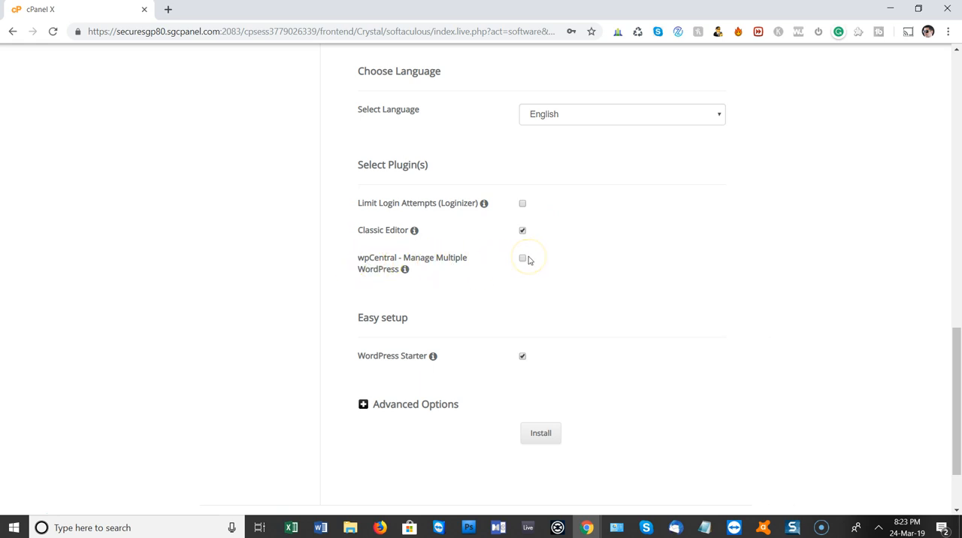
pyautogui.scroll(-2, 528, 259)
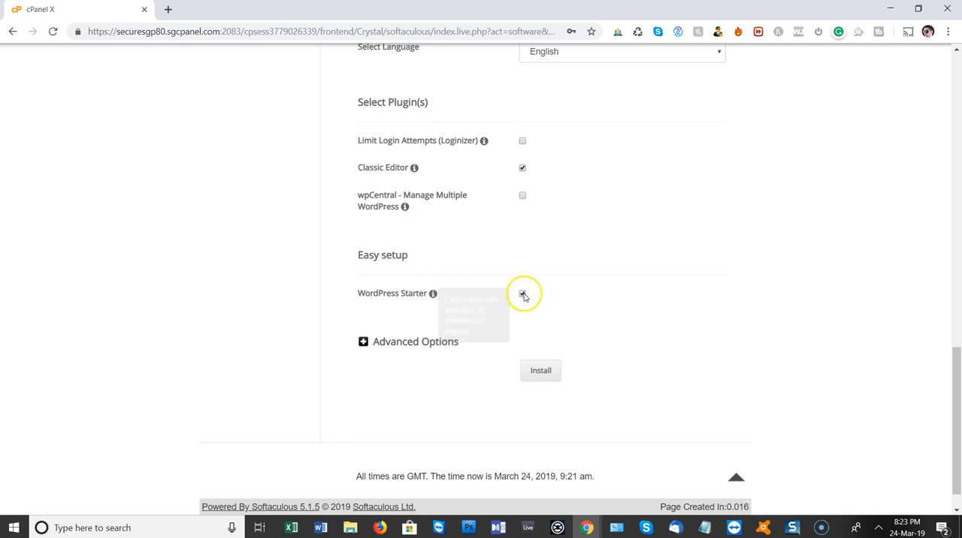
pyautogui.moveTo(435, 297)
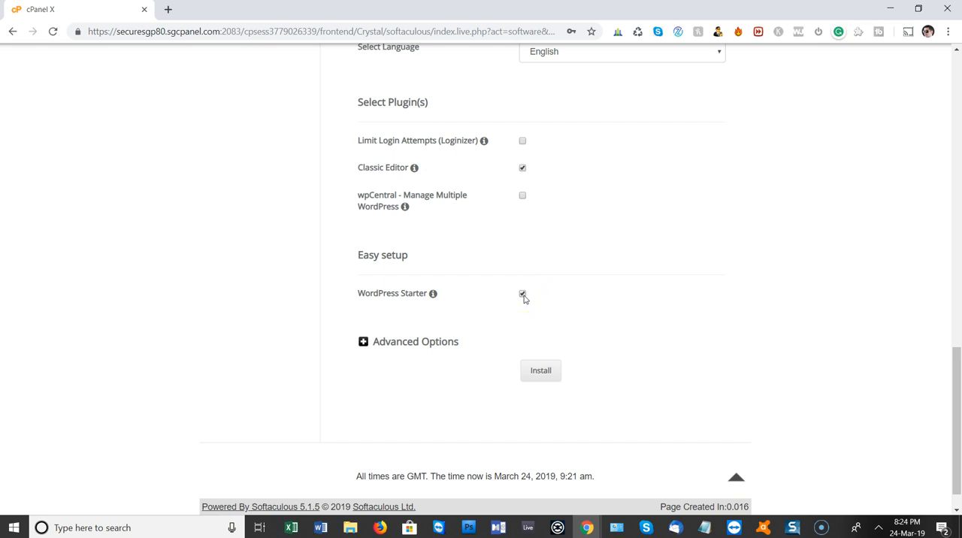
# Check the advanced database options, then install WordPress and save the admin login in the browser
pyautogui.click(365, 342)
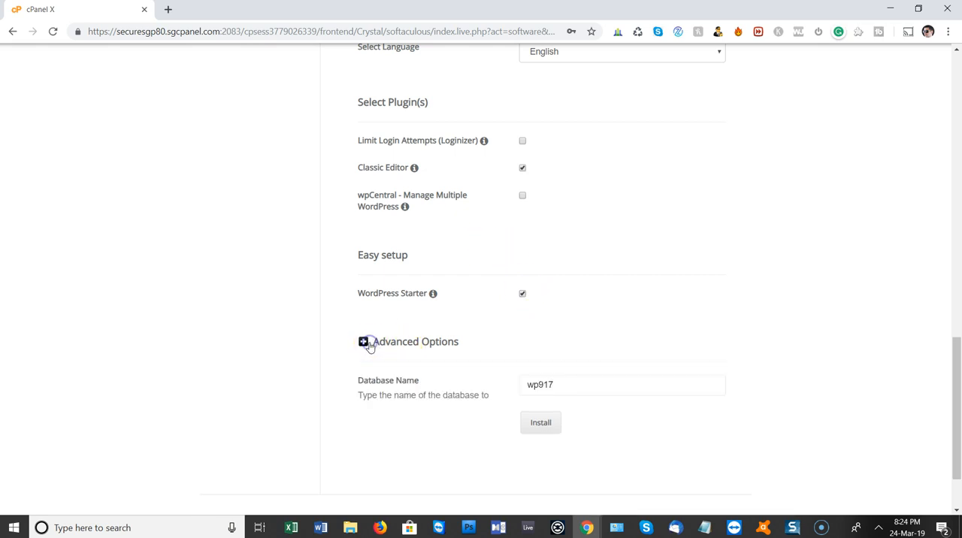
pyautogui.scroll(-3, 509, 341)
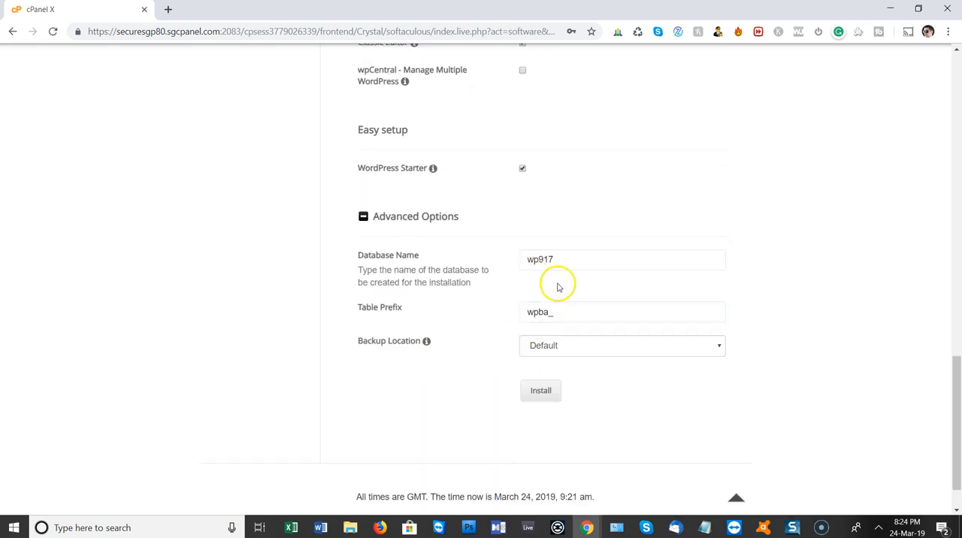
pyautogui.click(396, 216)
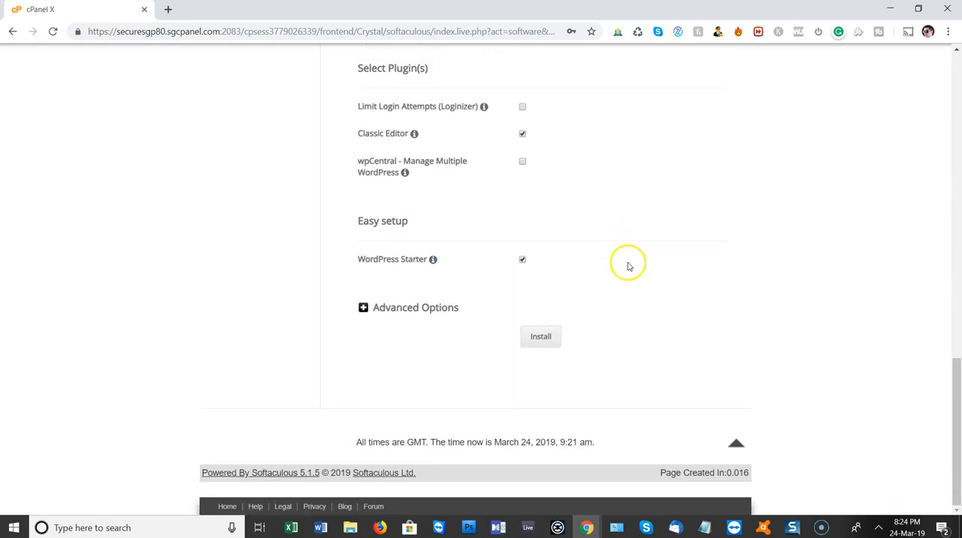
pyautogui.click(539, 336)
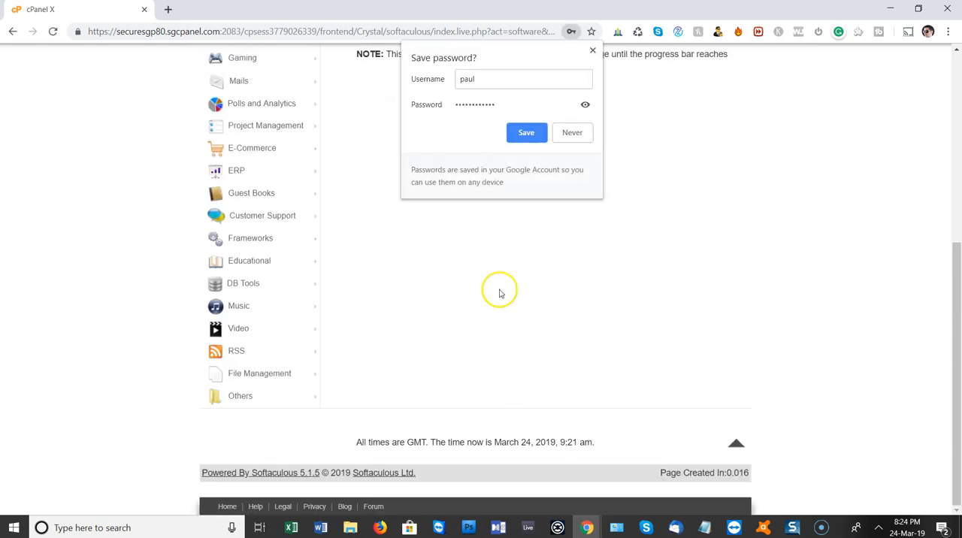
pyautogui.click(526, 133)
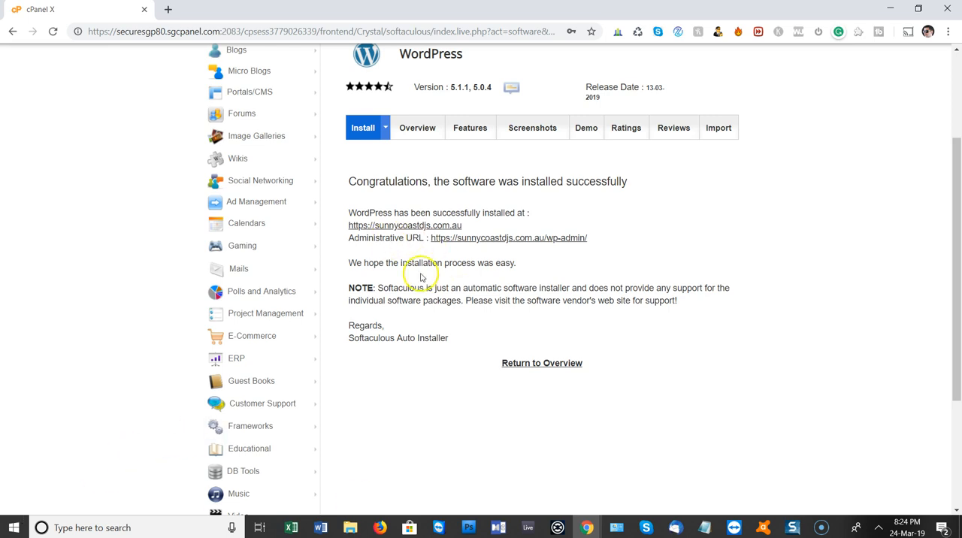
pyautogui.rightClick(435, 226)
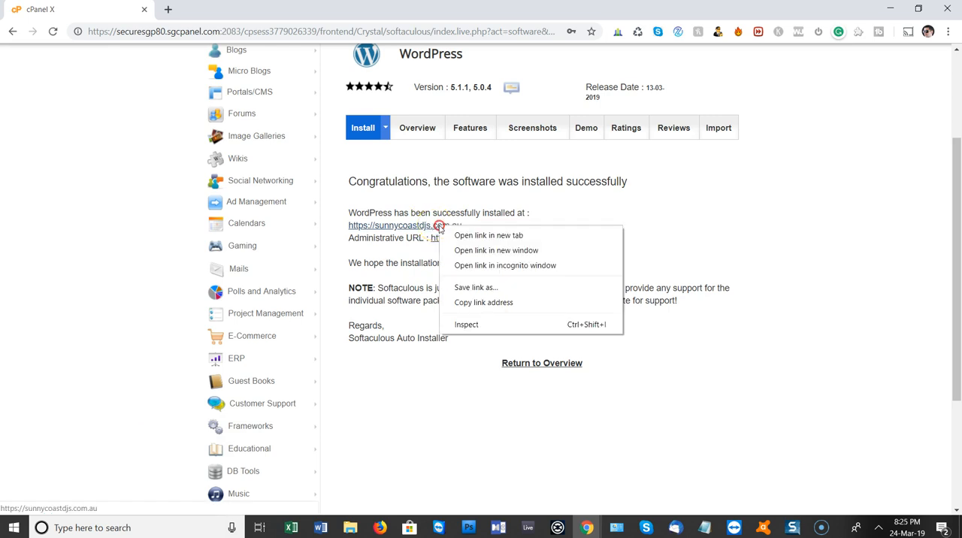
pyautogui.click(460, 236)
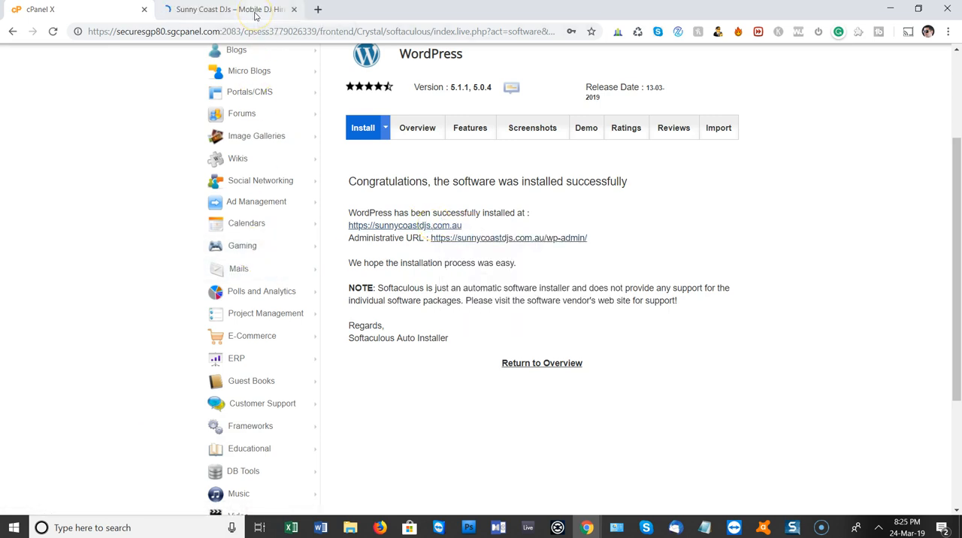
pyautogui.click(253, 10)
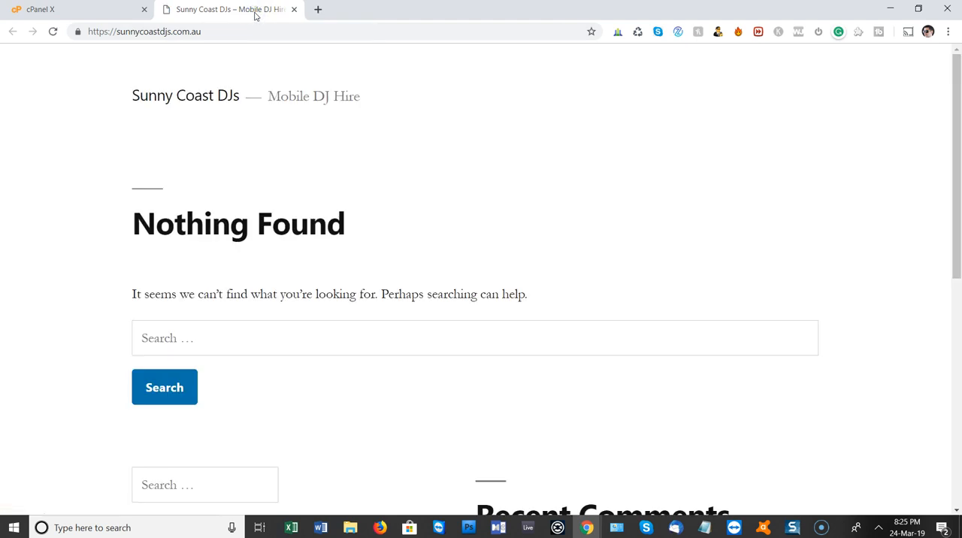
pyautogui.scroll(-6, 339, 198)
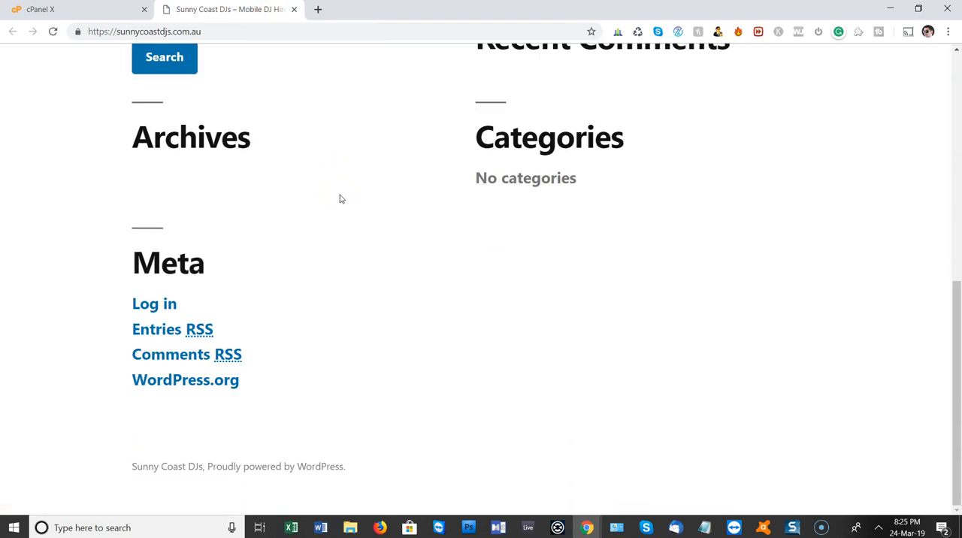
pyautogui.scroll(5, 341, 199)
pyautogui.scroll(2, 339, 197)
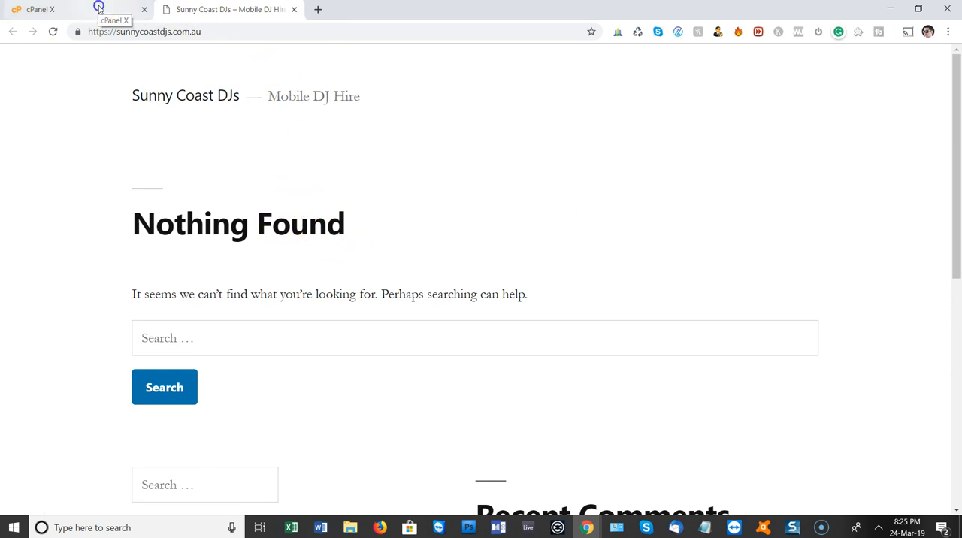
# Check the administrative URL on the installation page and go to sunnycoastdjs.com.au/wp-admin in the site's tab
pyautogui.click(97, 7)
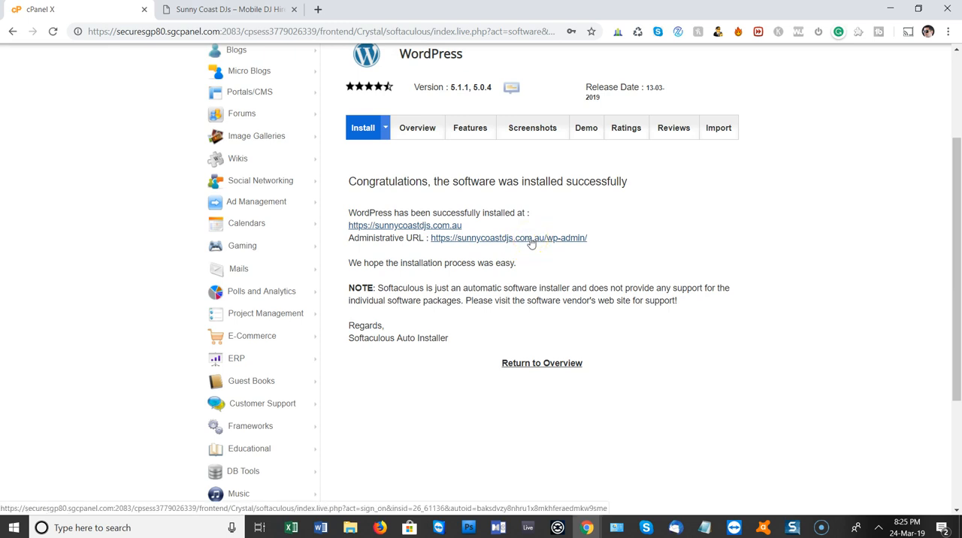
pyautogui.click(267, 9)
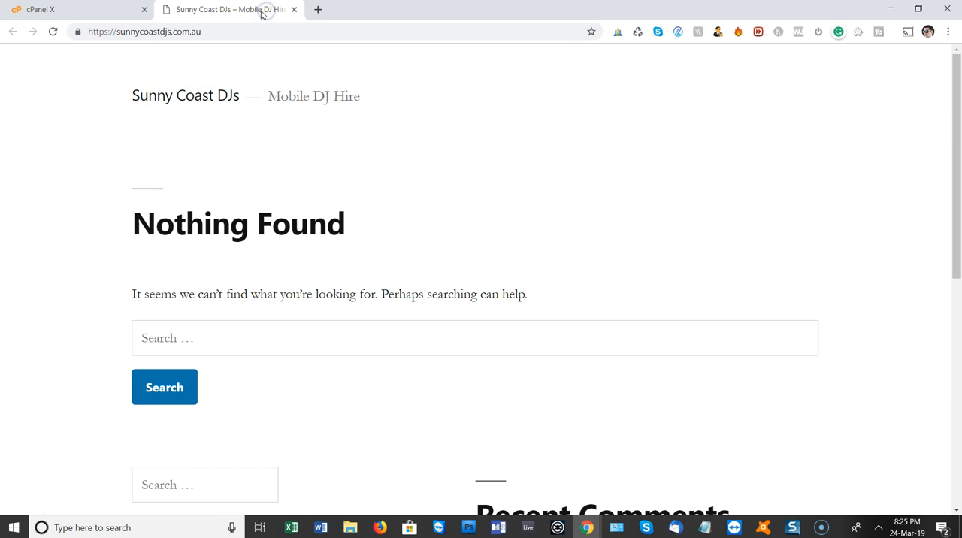
pyautogui.click(230, 32)
pyautogui.click(275, 33)
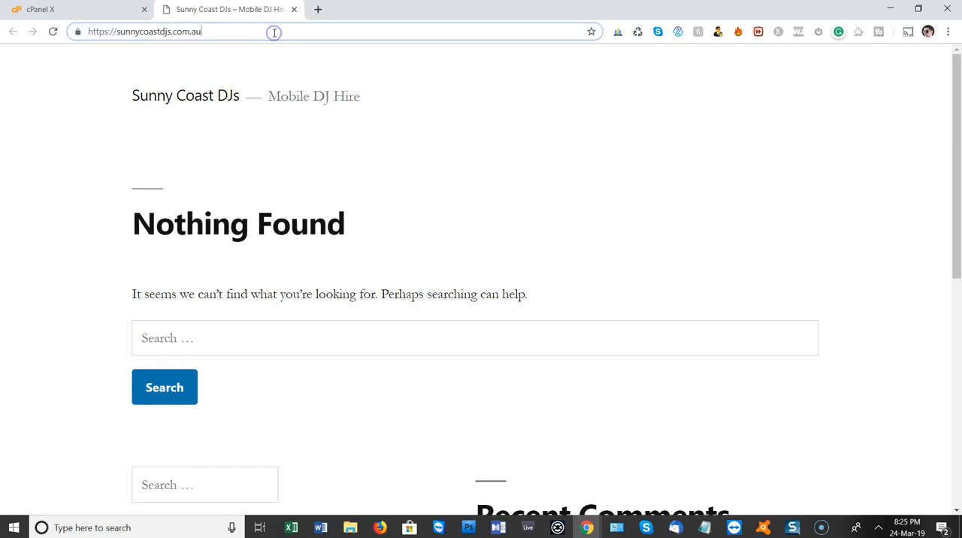
pyautogui.write('/')
pyautogui.write('wp-admin')
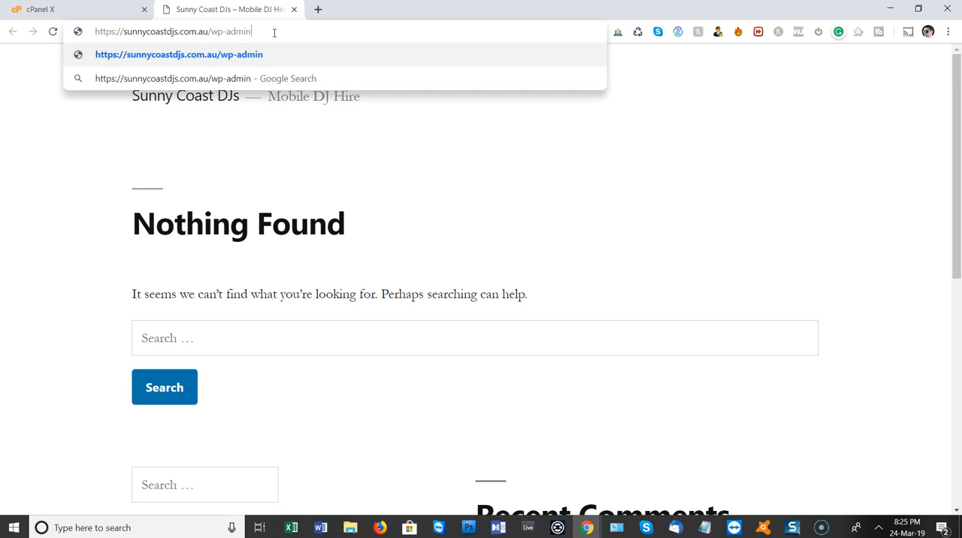
pyautogui.press('Return')
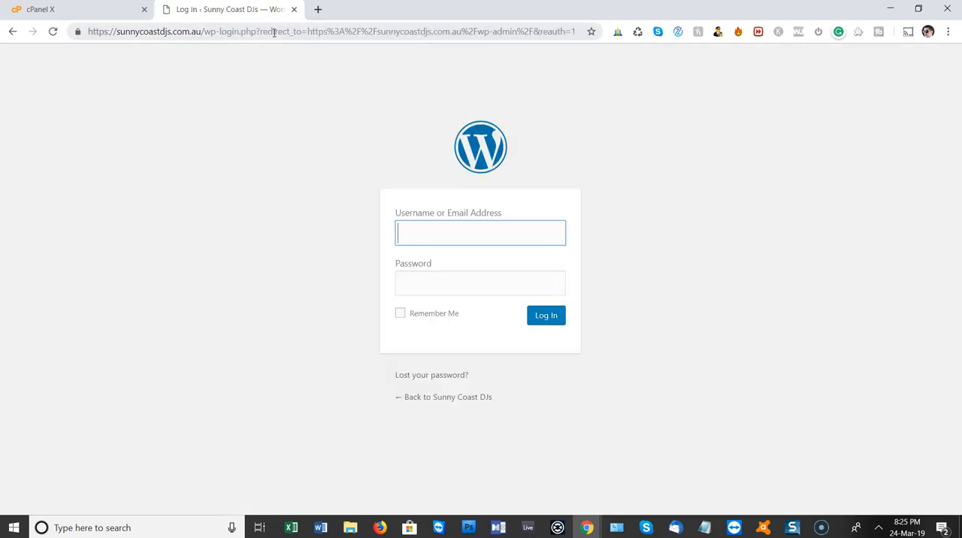
# Log in to WordPress with the admin username and password, and save the login in the browser
pyautogui.write('paul')
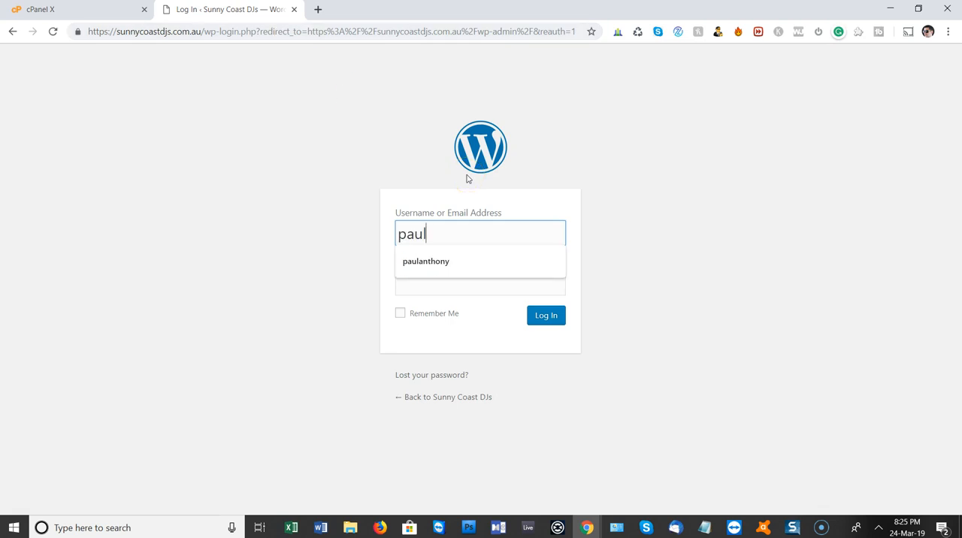
pyautogui.press('Tab')
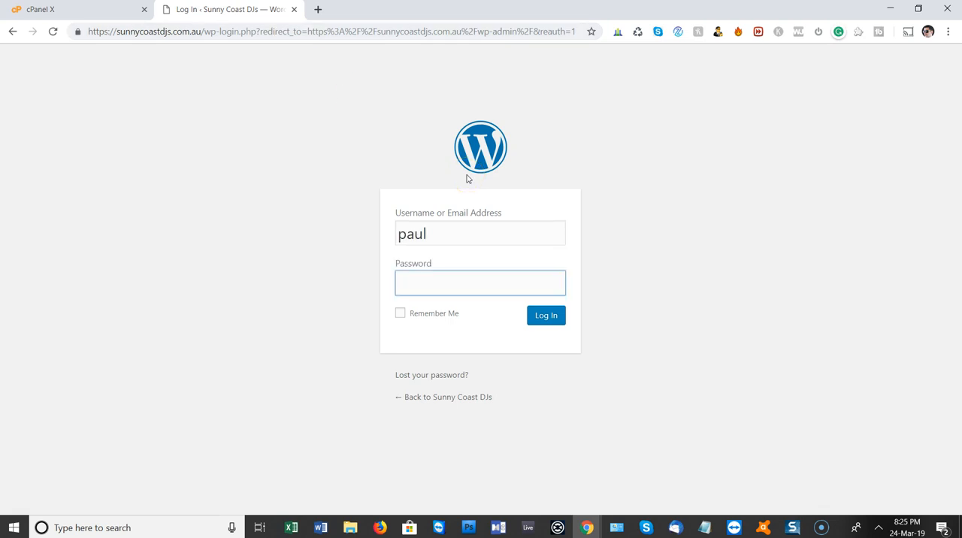
pyautogui.write('••')
pyautogui.click(546, 316)
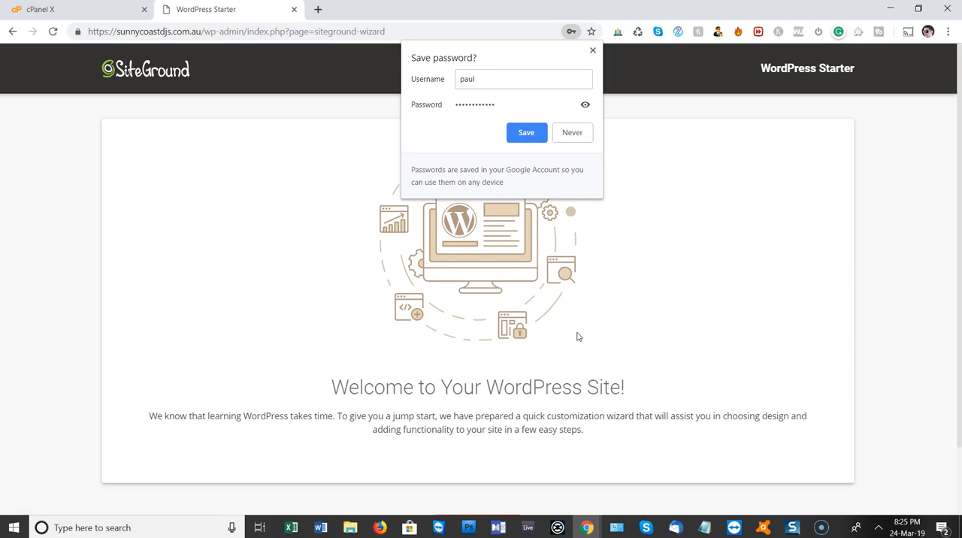
pyautogui.click(537, 133)
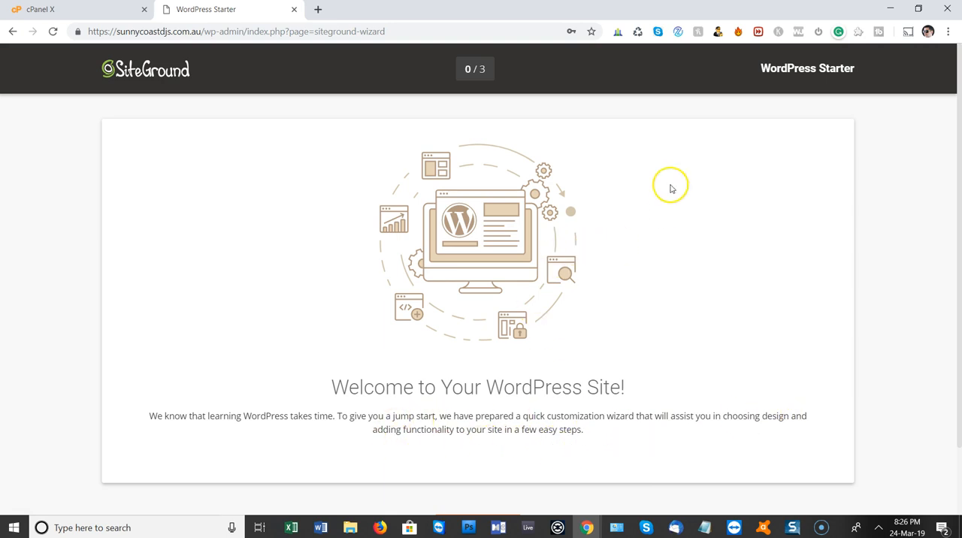
# Start the WordPress Starter wizard and browse the themes listed under all categories
pyautogui.scroll(-2, 594, 256)
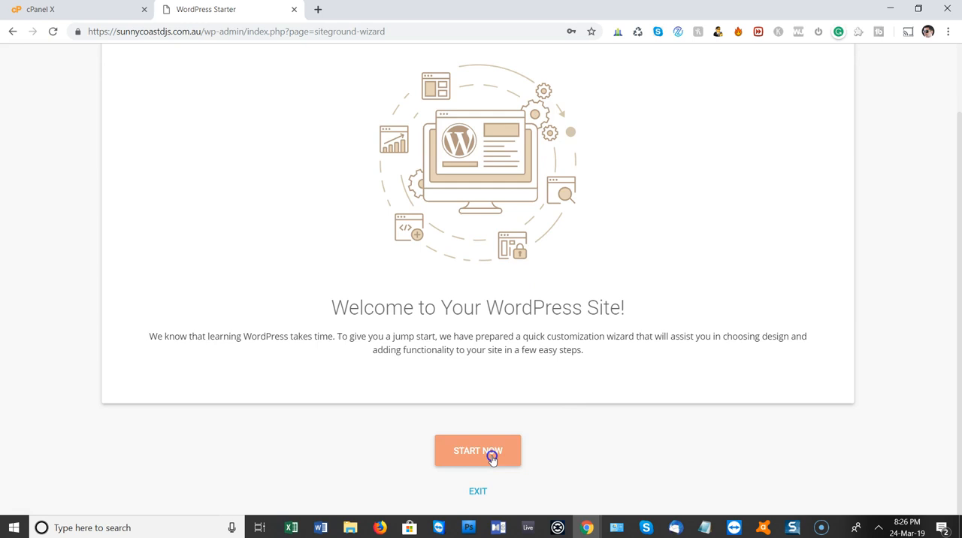
pyautogui.click(492, 457)
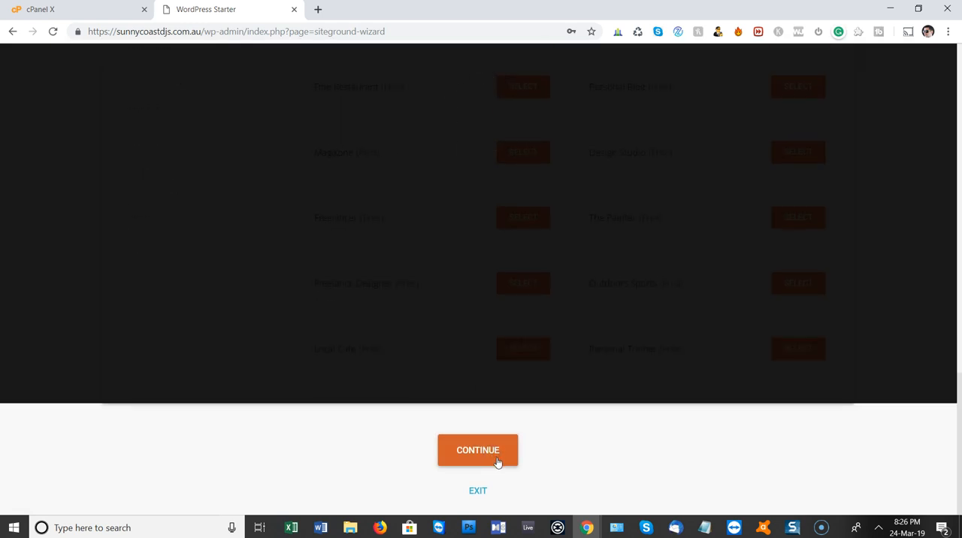
pyautogui.scroll(3, 474, 312)
pyautogui.scroll(12, 457, 305)
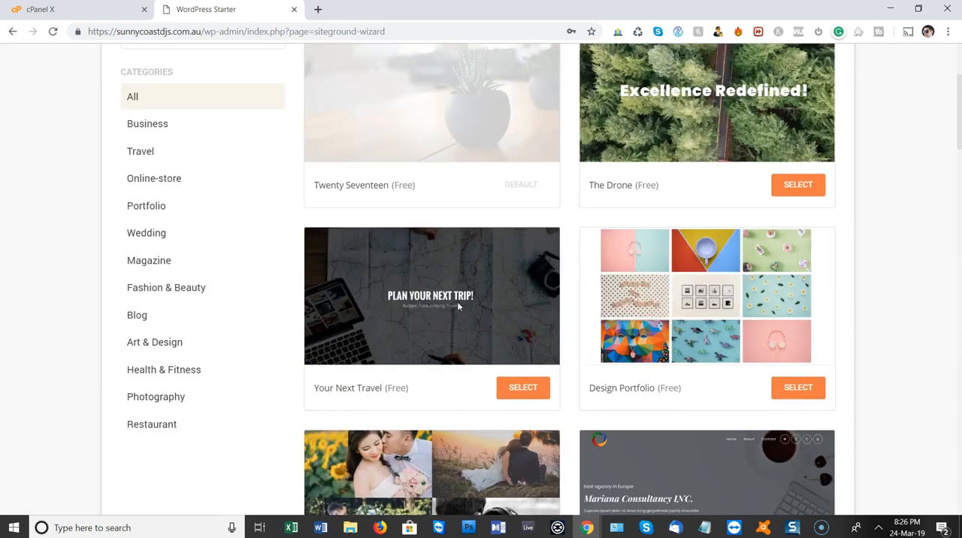
pyautogui.scroll(1, 456, 304)
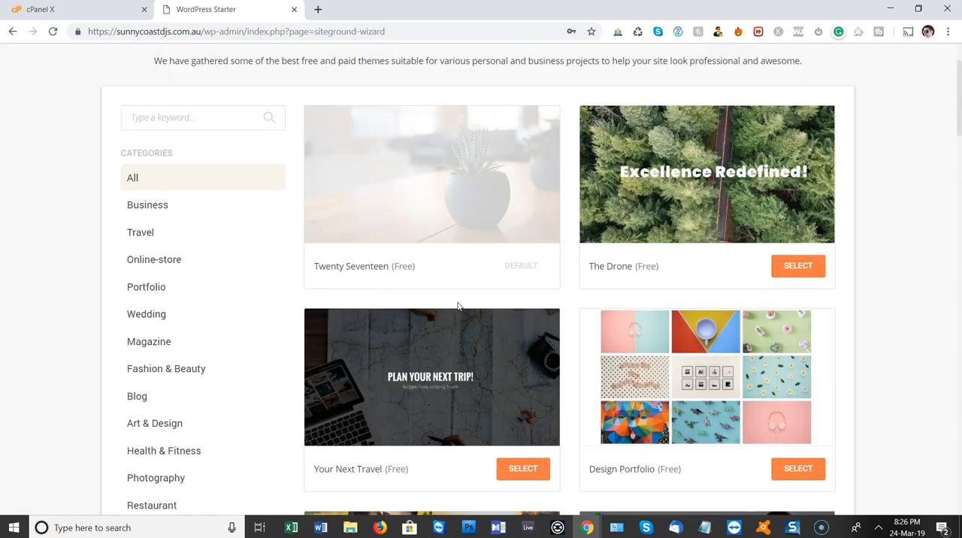
# Exit the WordPress Starter wizard without selecting a theme and permanently dismiss the WordPress Starter banner on the dashboard
pyautogui.scroll(-2, 457, 306)
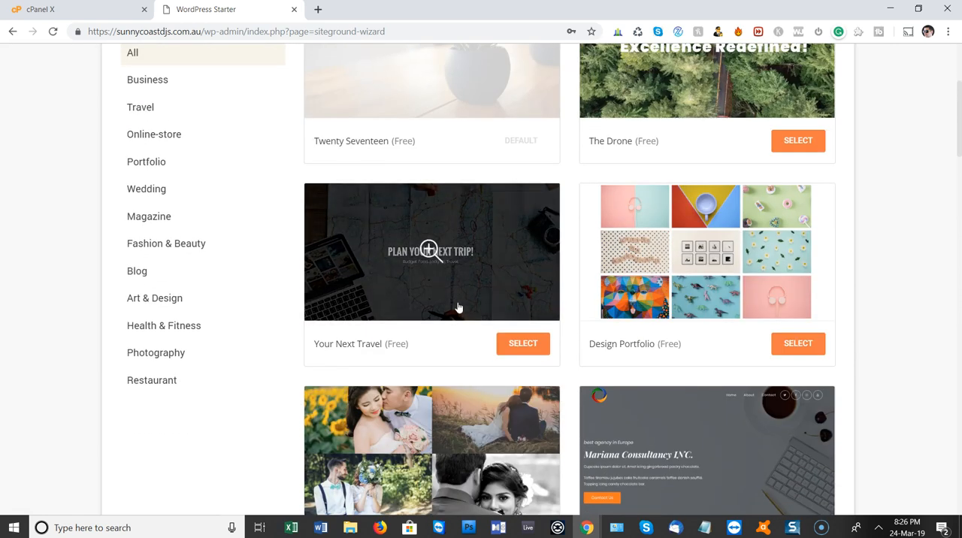
pyautogui.scroll(-2, 458, 307)
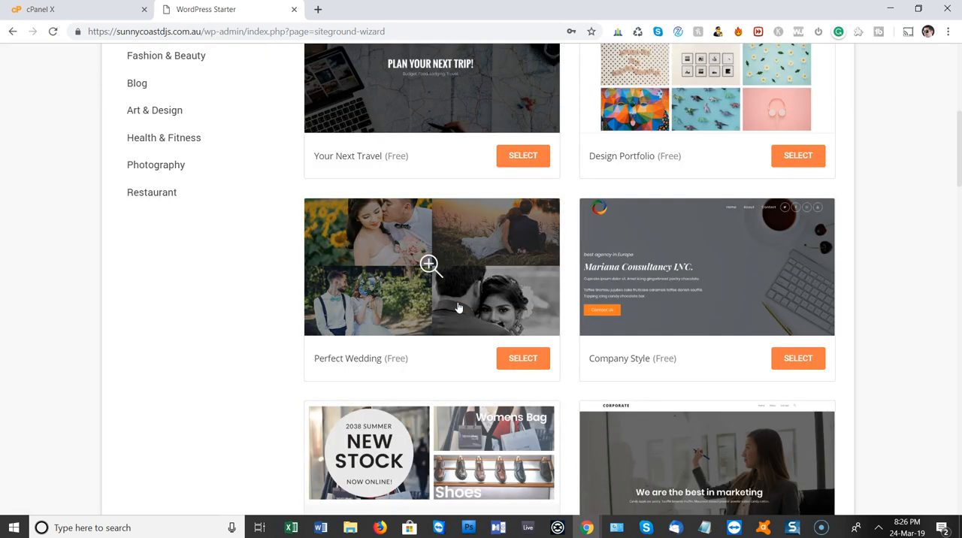
pyautogui.scroll(-5, 458, 307)
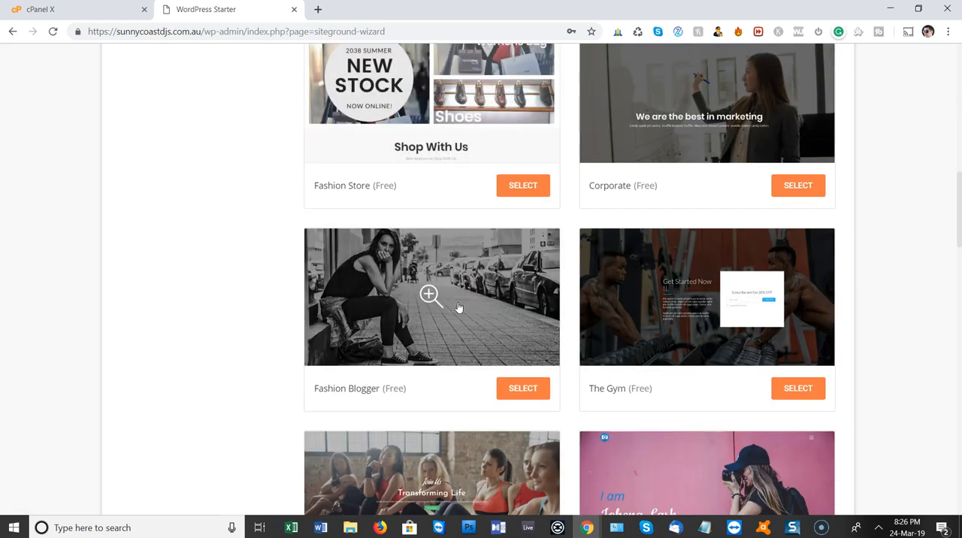
pyautogui.scroll(-19, 458, 307)
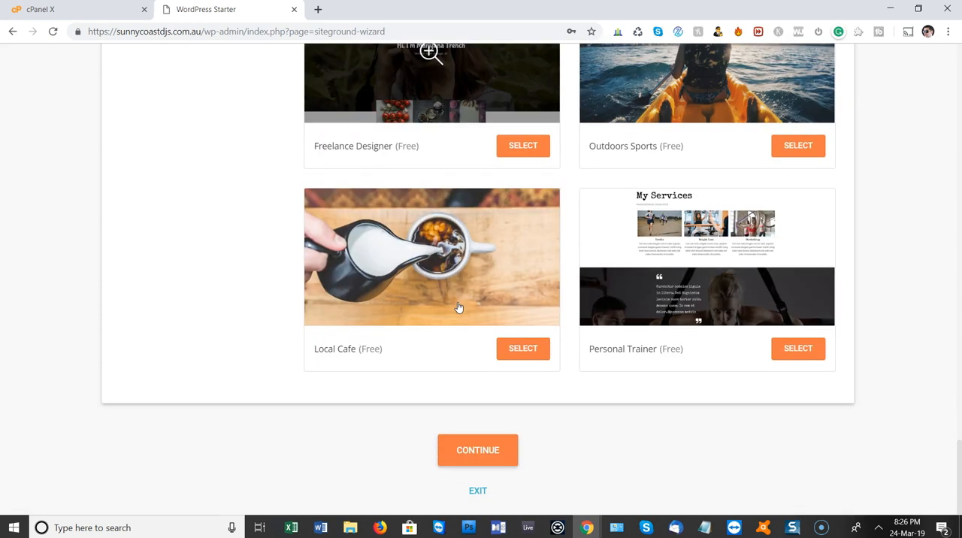
pyautogui.click(479, 492)
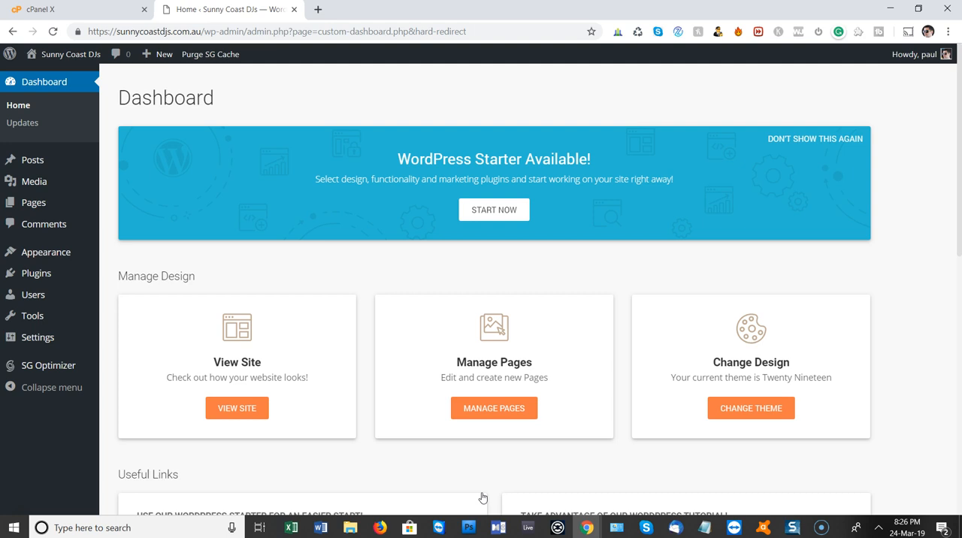
pyautogui.click(817, 139)
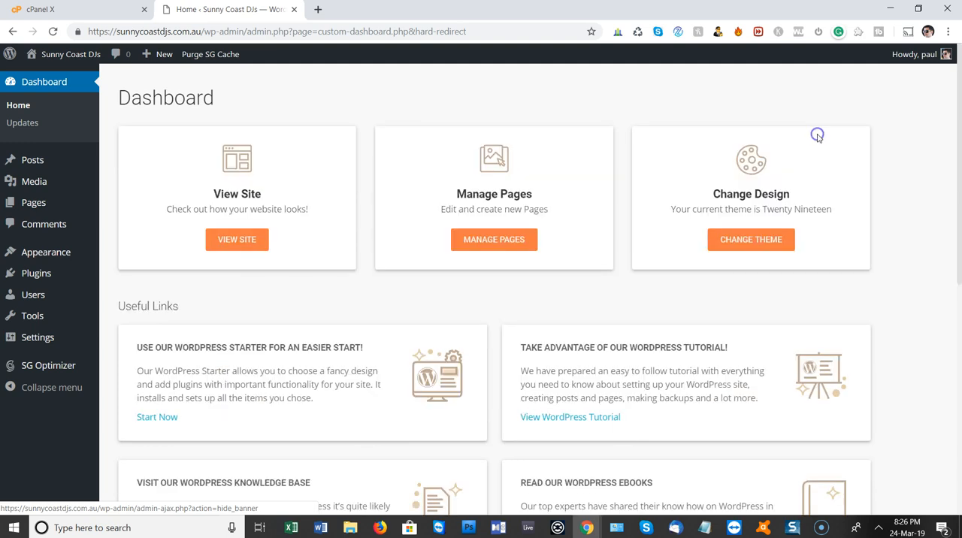